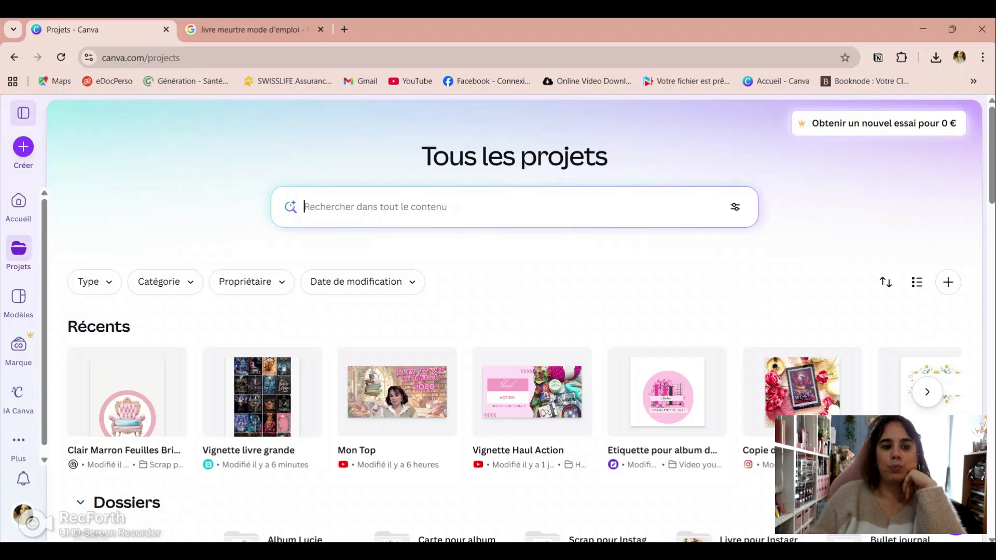
Step: Create a new blank "Document (Portrait A4)" design from the full catalogue of common formats on the home page
left_click(24, 113)
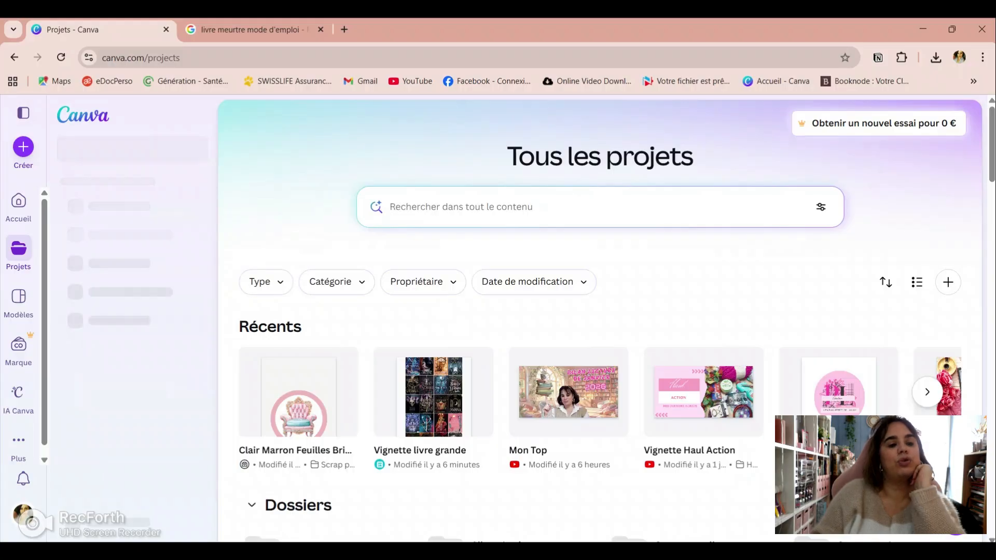
left_click(83, 115)
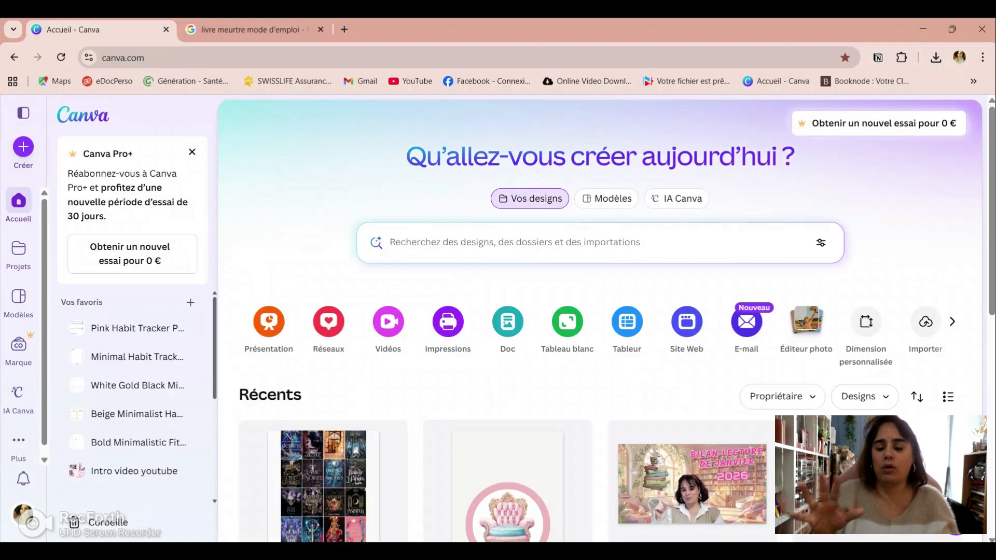
left_click(953, 321)
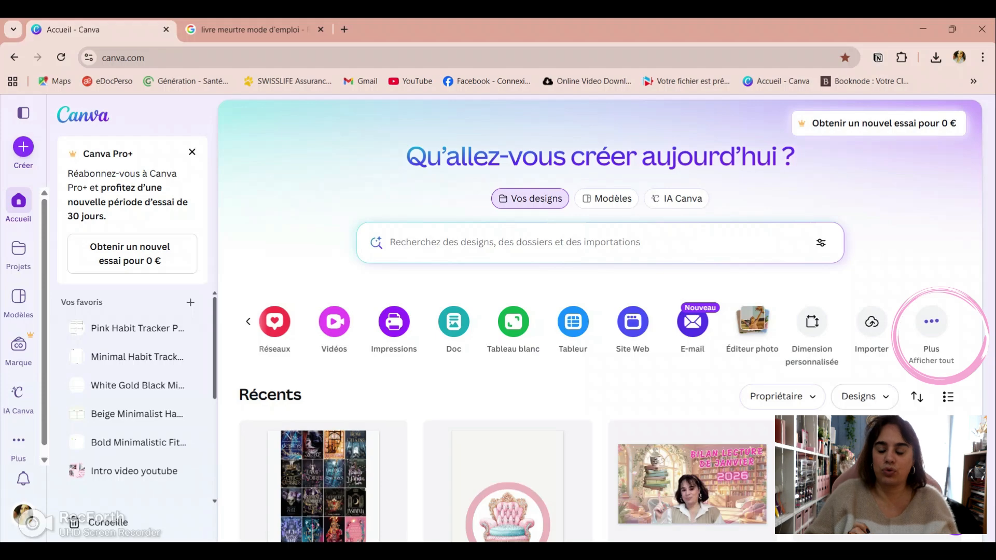
left_click(931, 322)
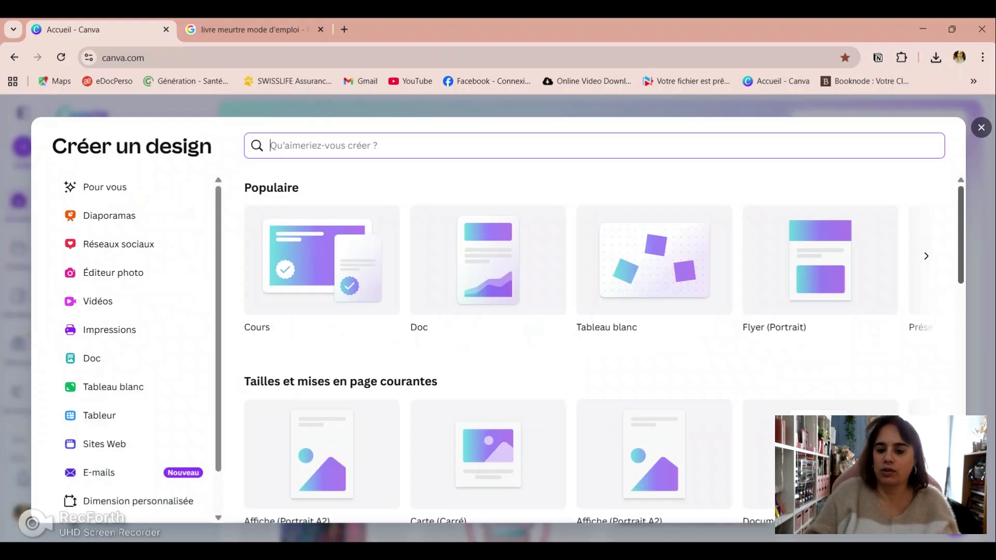
scroll(587, 351, "down", 3)
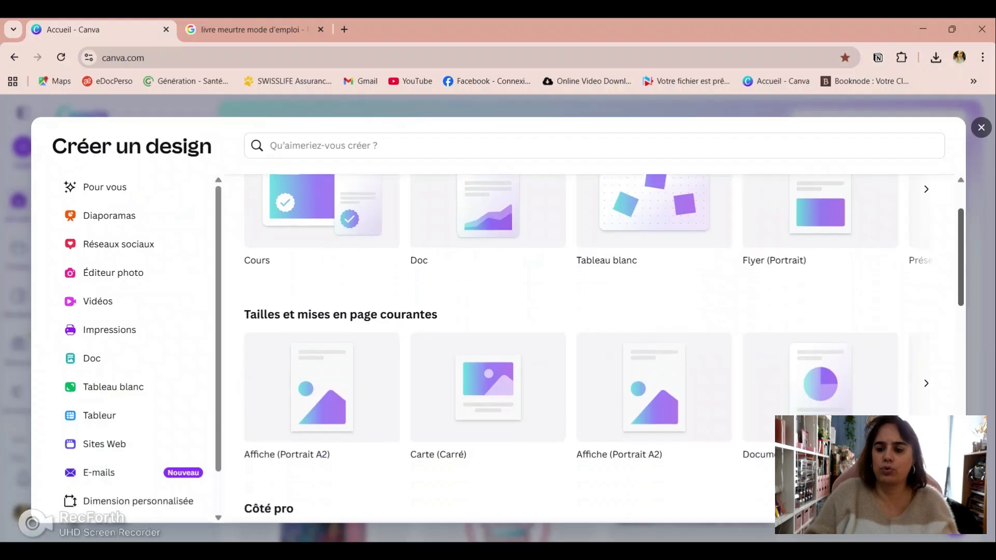
scroll(587, 351, "down", 1)
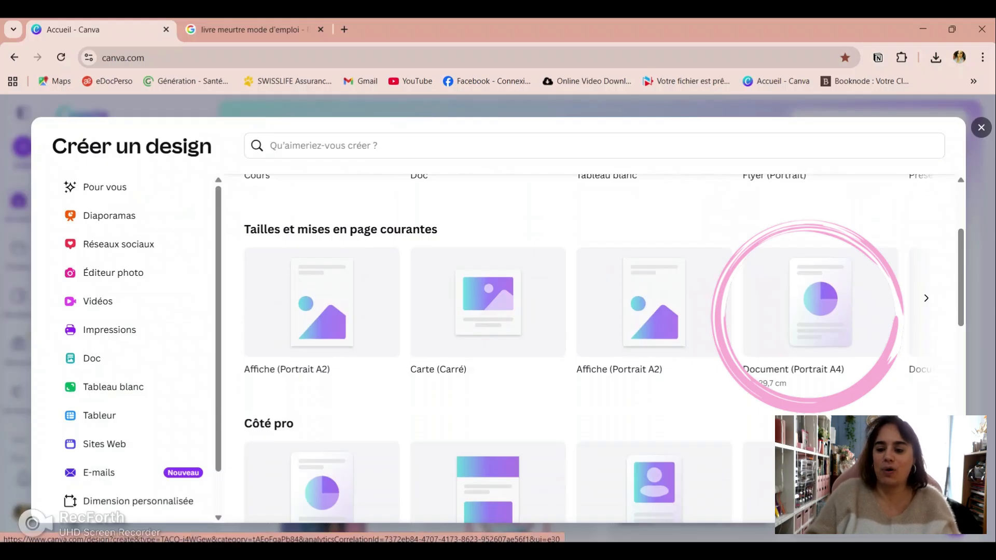
left_click(821, 303)
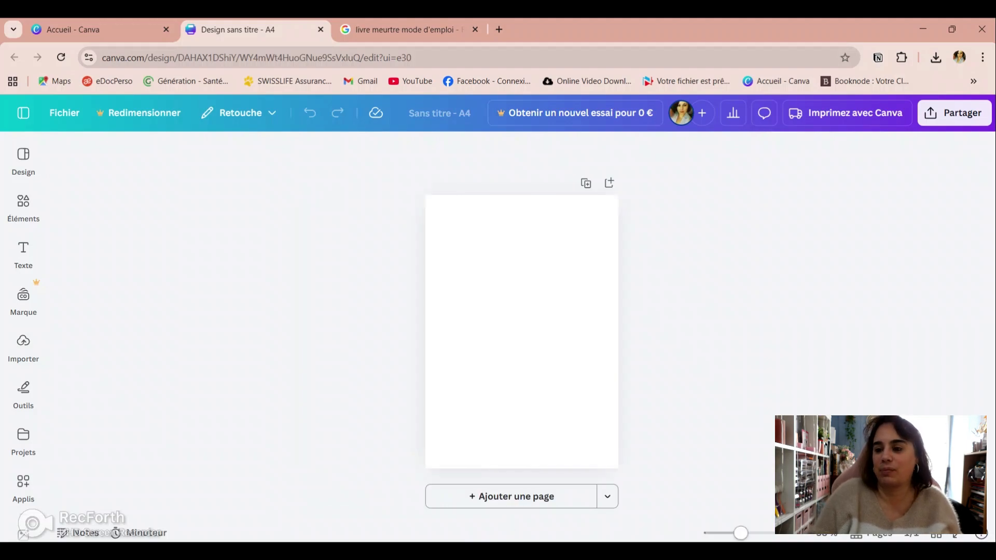
Step: Search the design elements for "cadre photo" and show all results in the Cadres category
left_click_drag(741, 533, 747, 534)
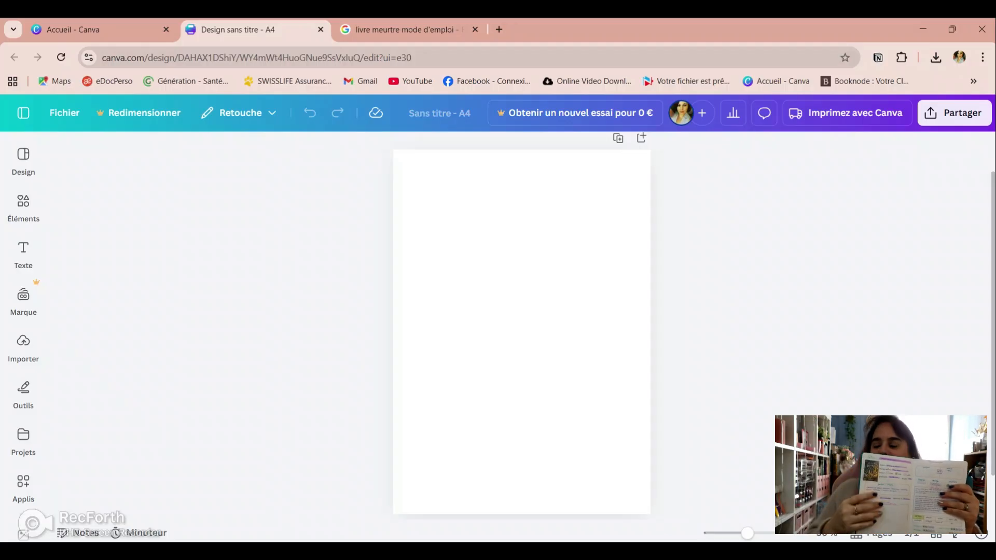
mouse_move(24, 207)
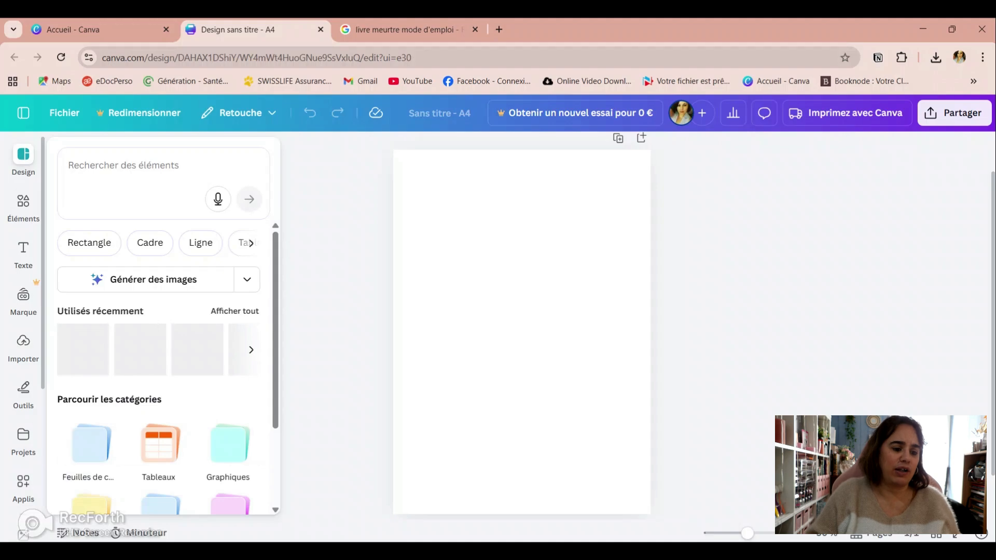
left_click(23, 208)
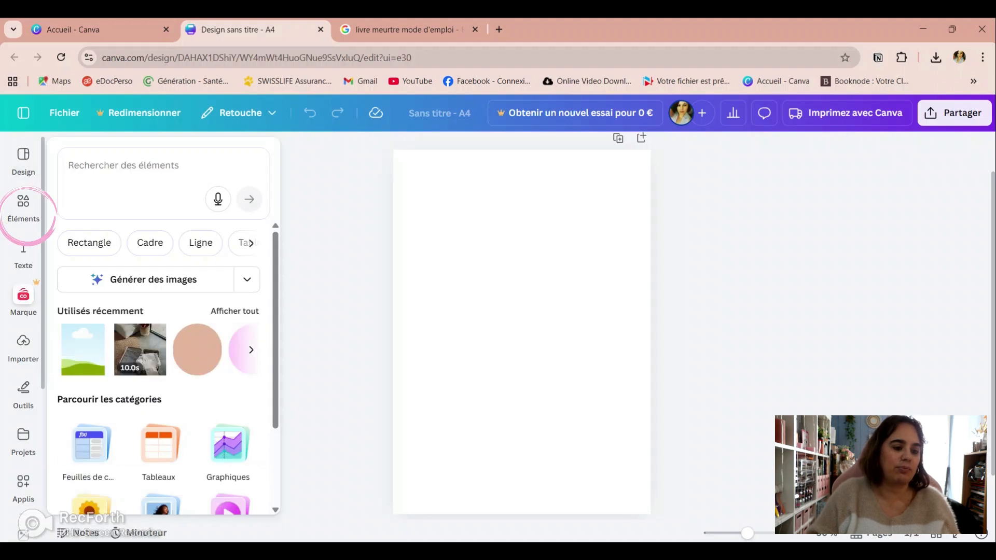
mouse_move(23, 300)
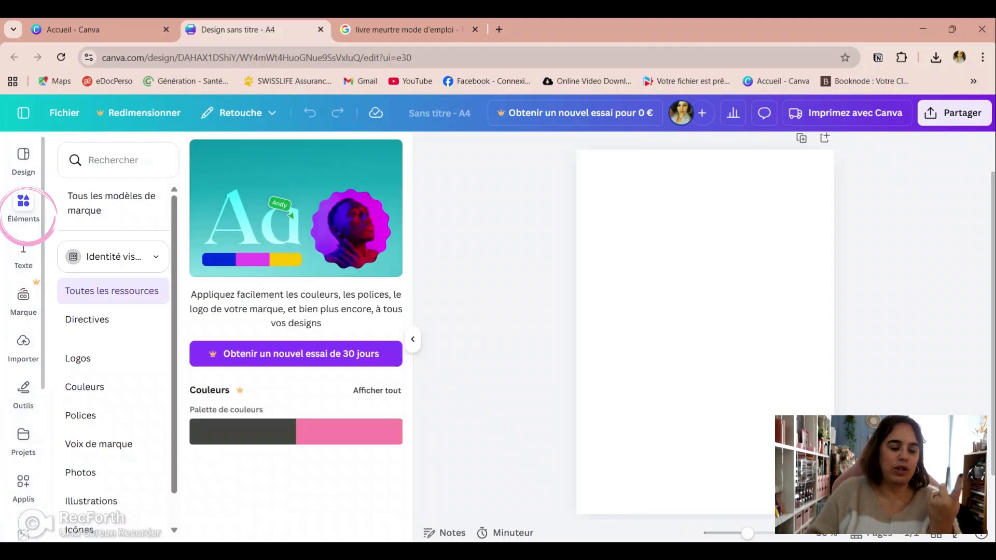
left_click(23, 205)
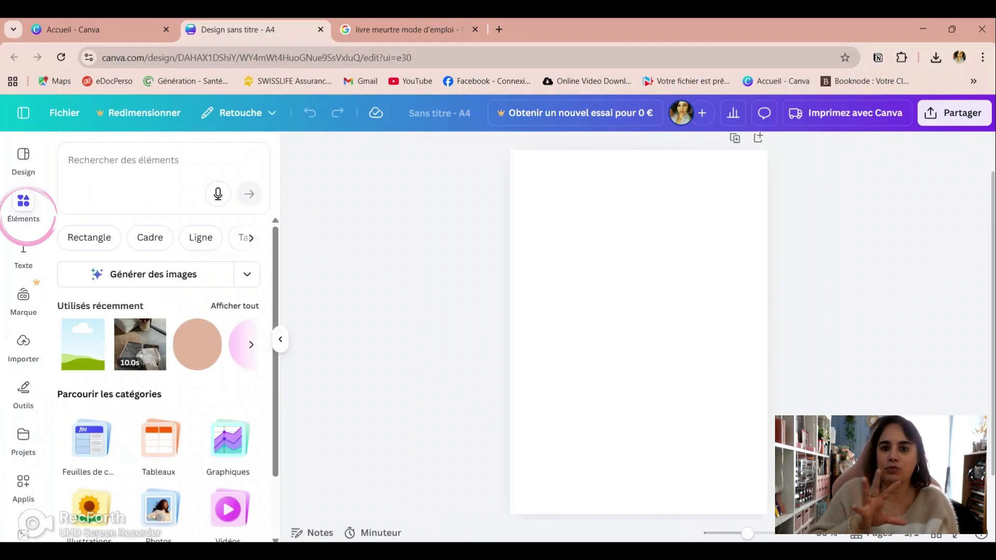
left_click(116, 176)
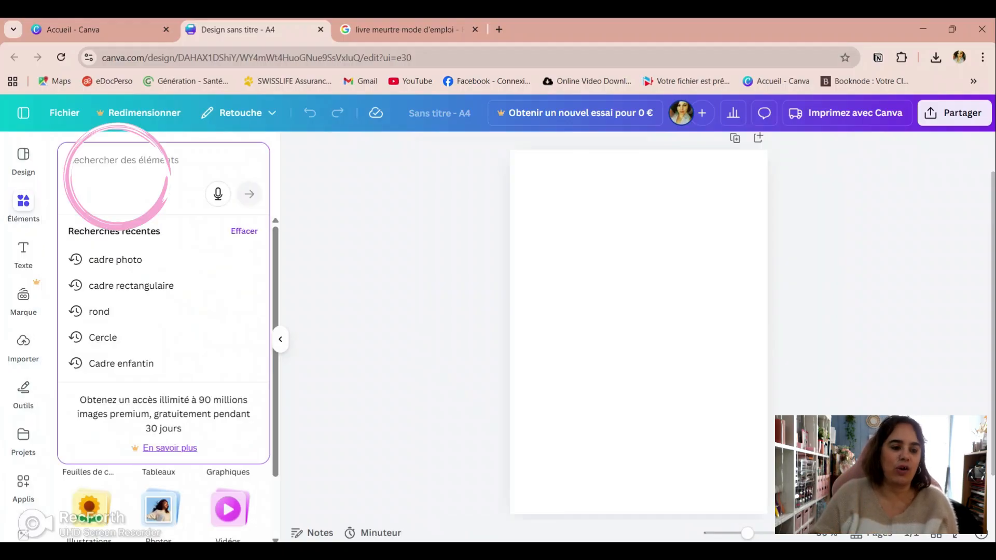
type("a")
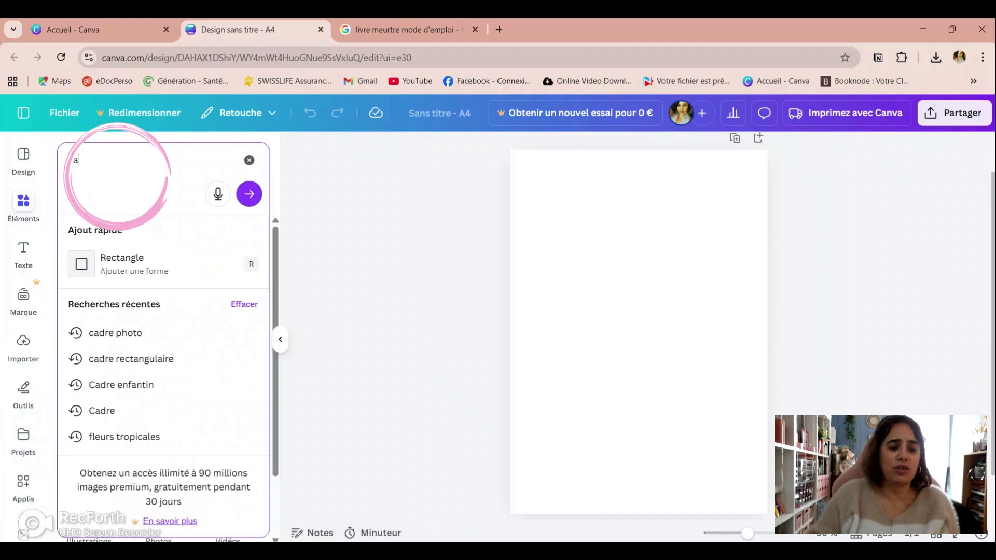
type("dre")
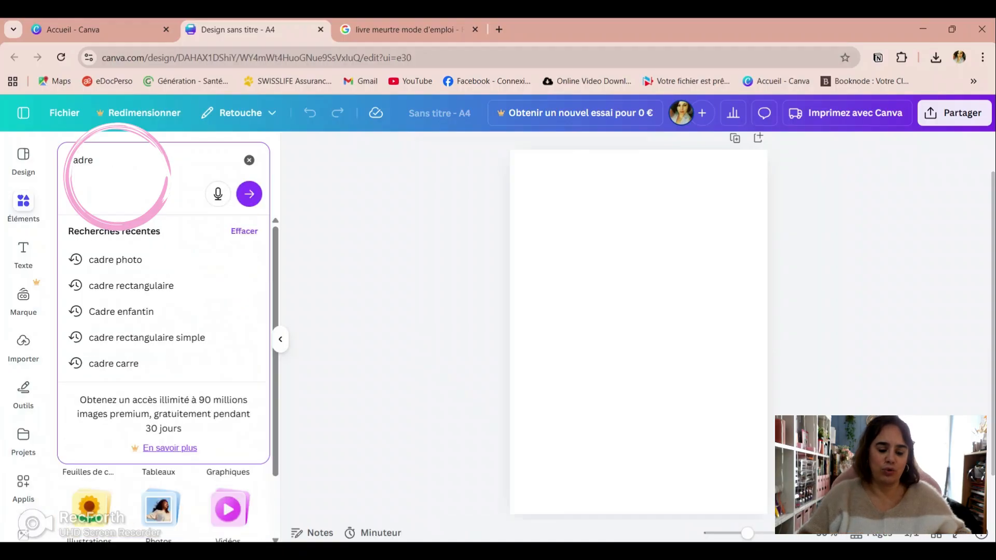
type(" photo")
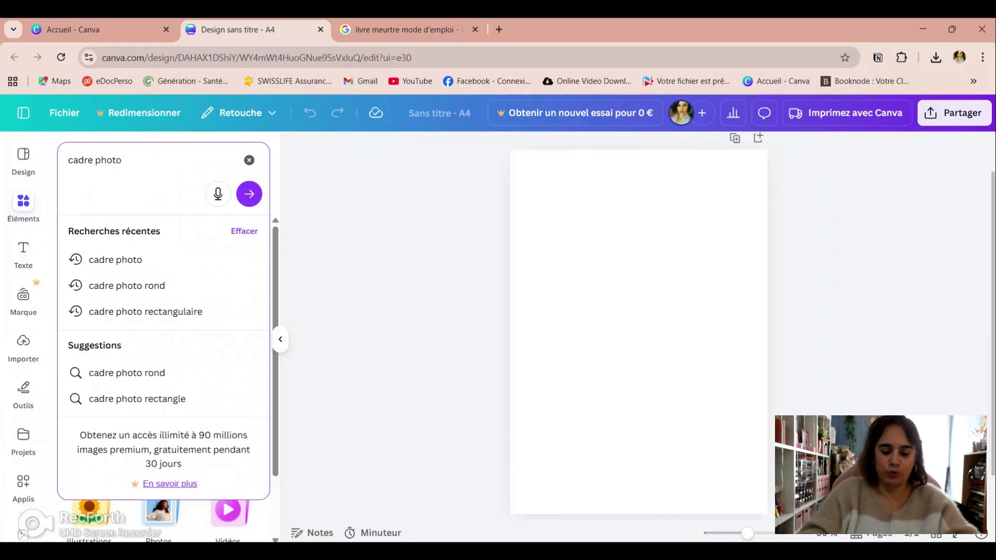
key("Return")
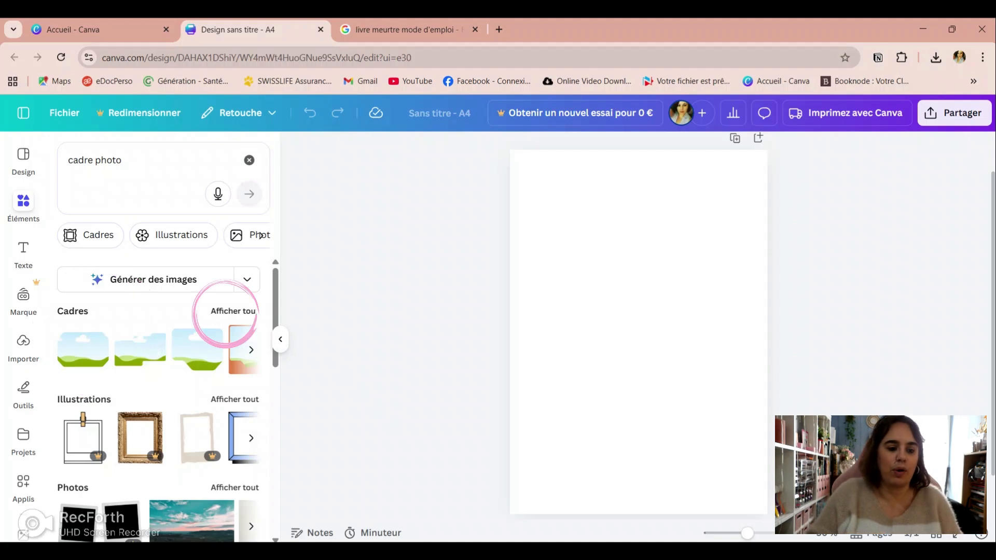
left_click(228, 312)
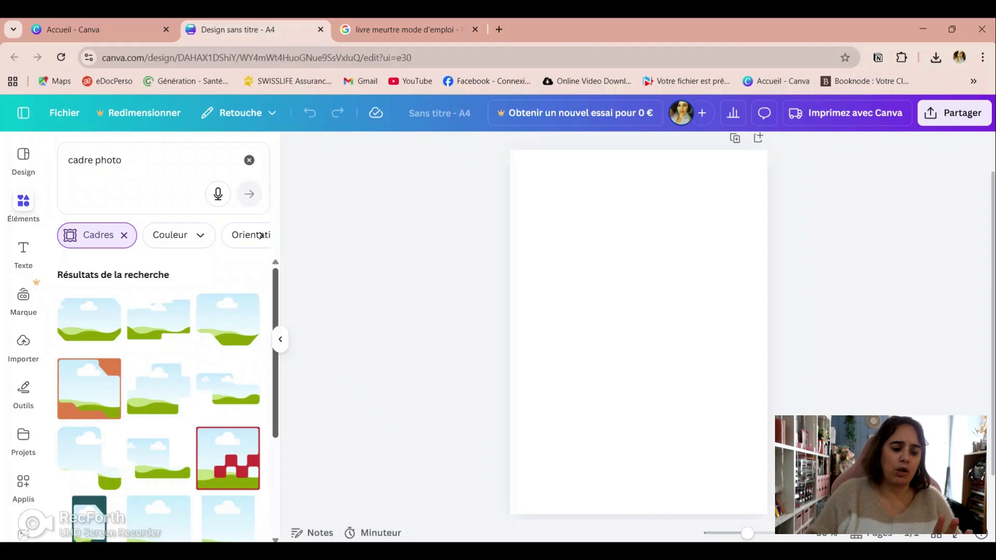
Step: Insert the plain portrait rectangular photo frame from the results onto the A4 page
scroll(158, 399, "down", 3)
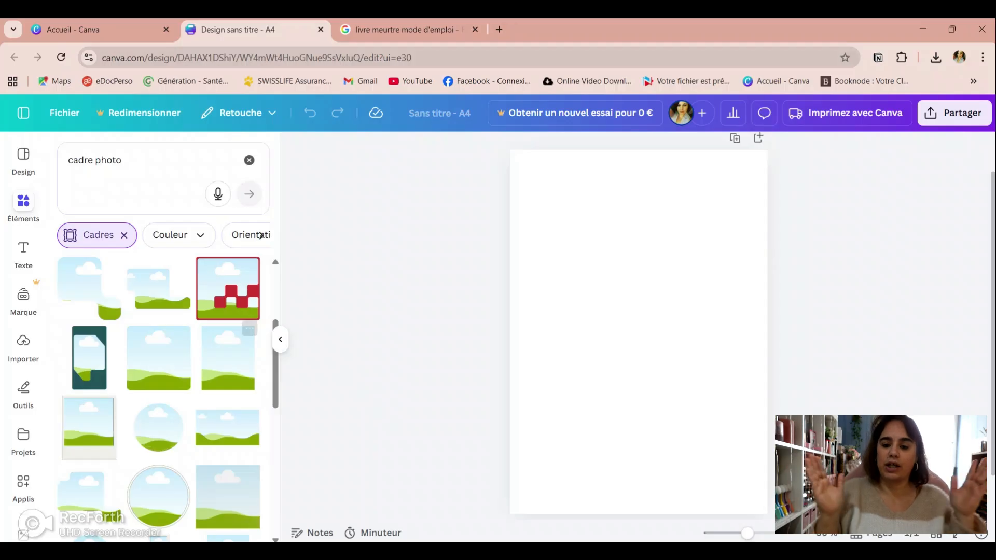
left_click(228, 363)
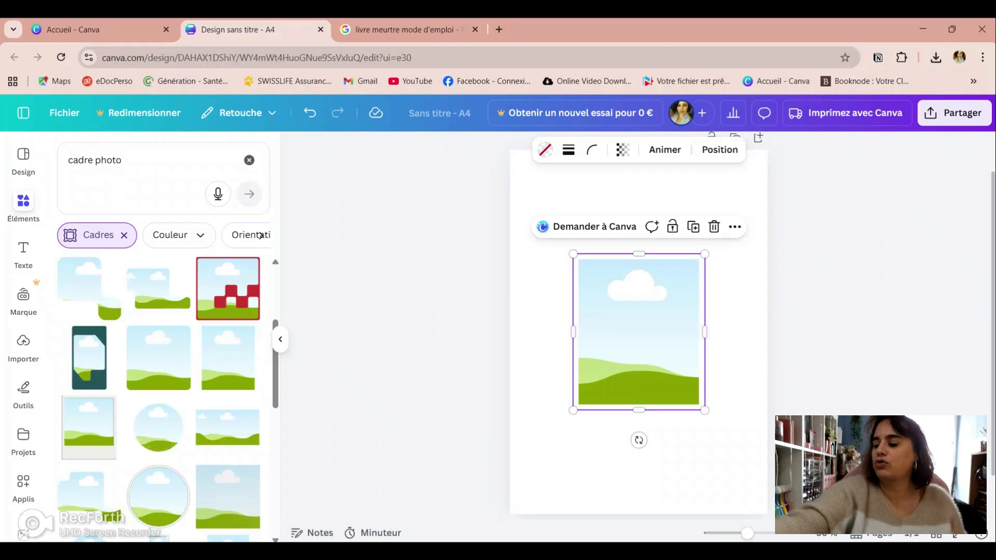
left_click(736, 332)
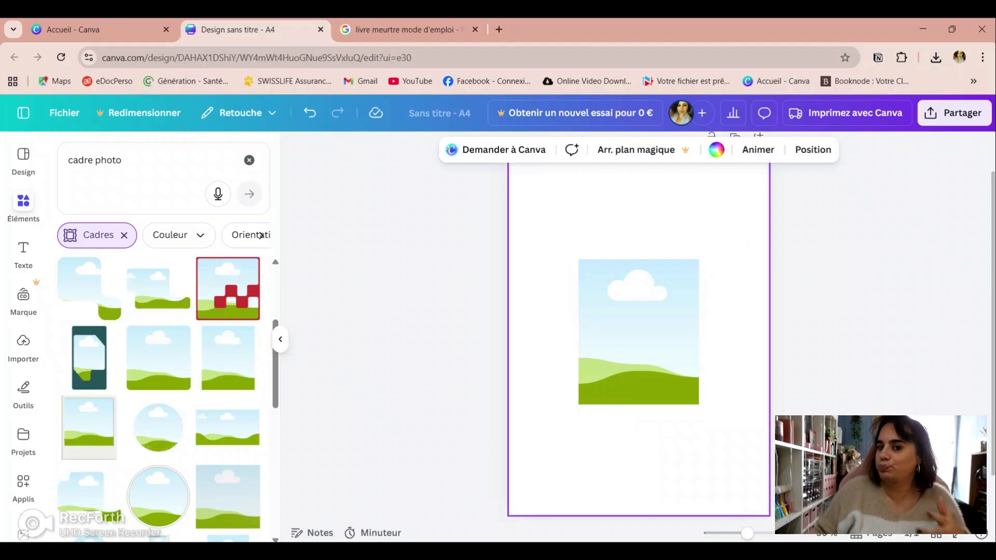
left_click(638, 335)
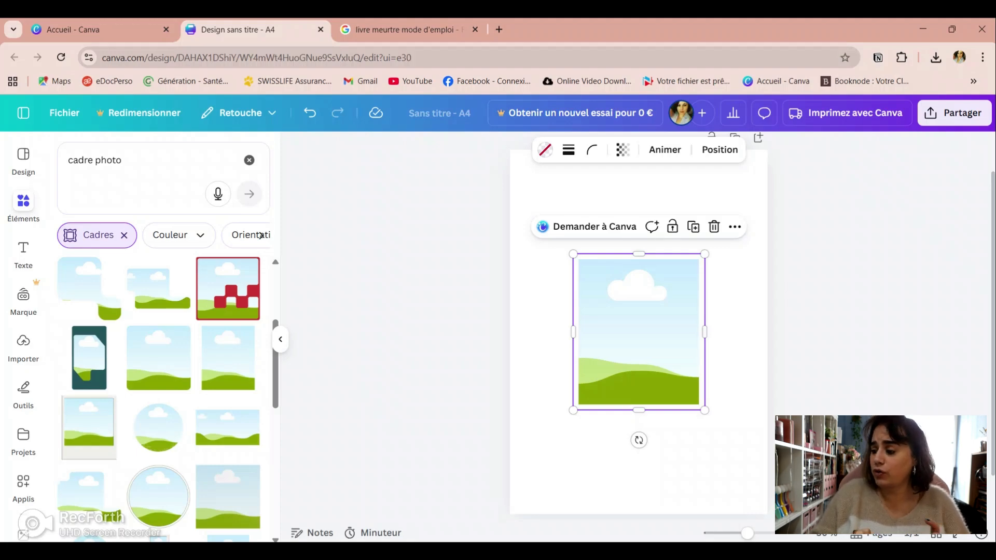
left_click(815, 332)
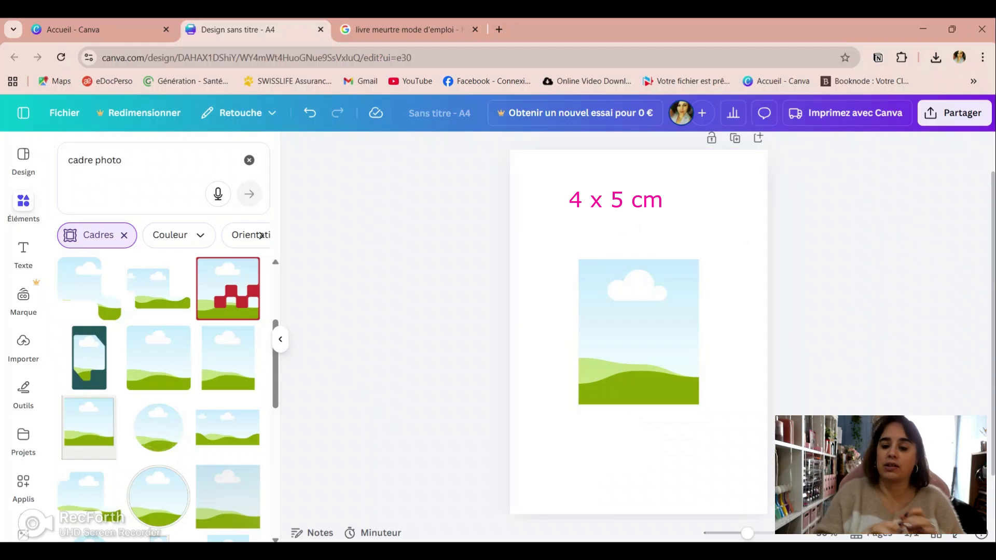
Step: Shrink the rectangular frame freehand to about 4 × 5 cm by pulling in its width and its height
left_click(638, 332)
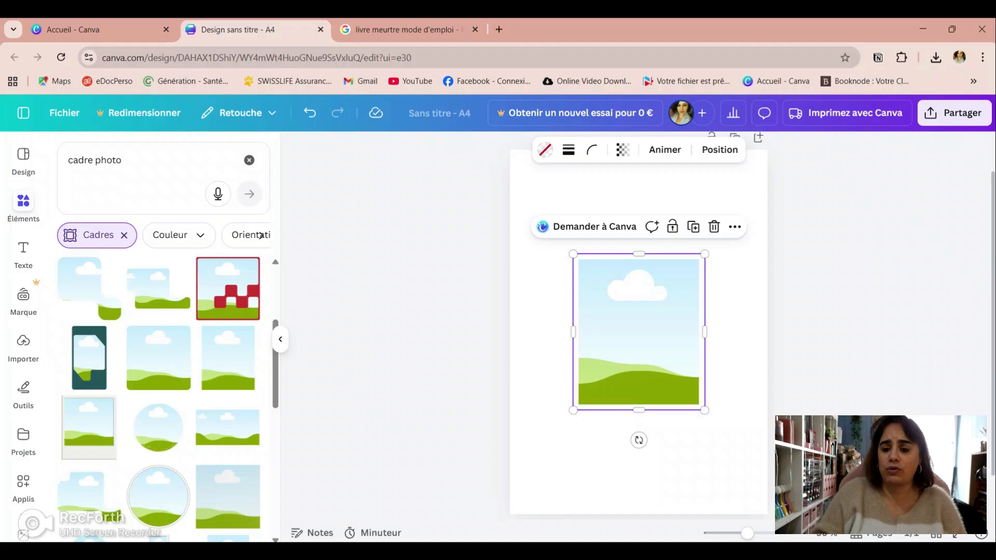
left_click(705, 334)
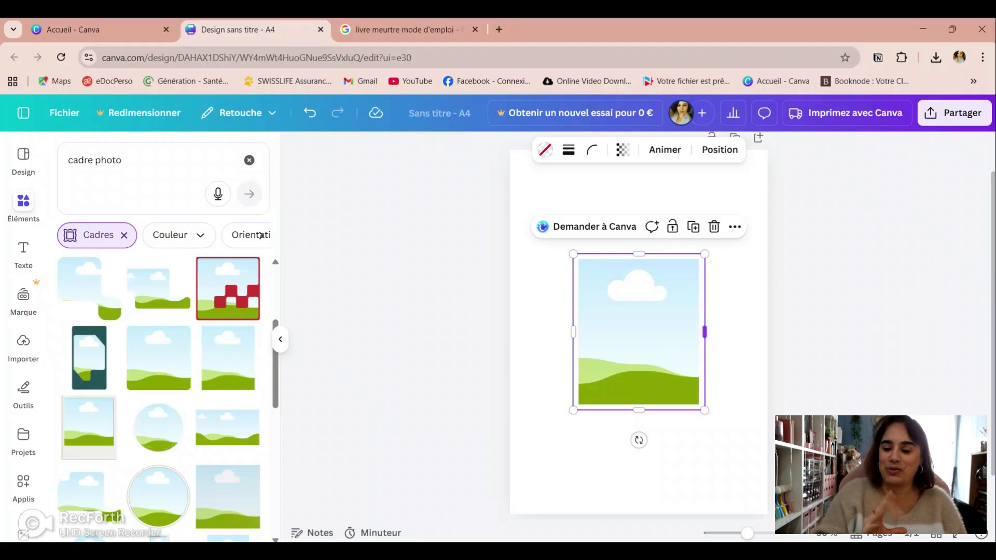
left_click_drag(704, 332, 699, 333)
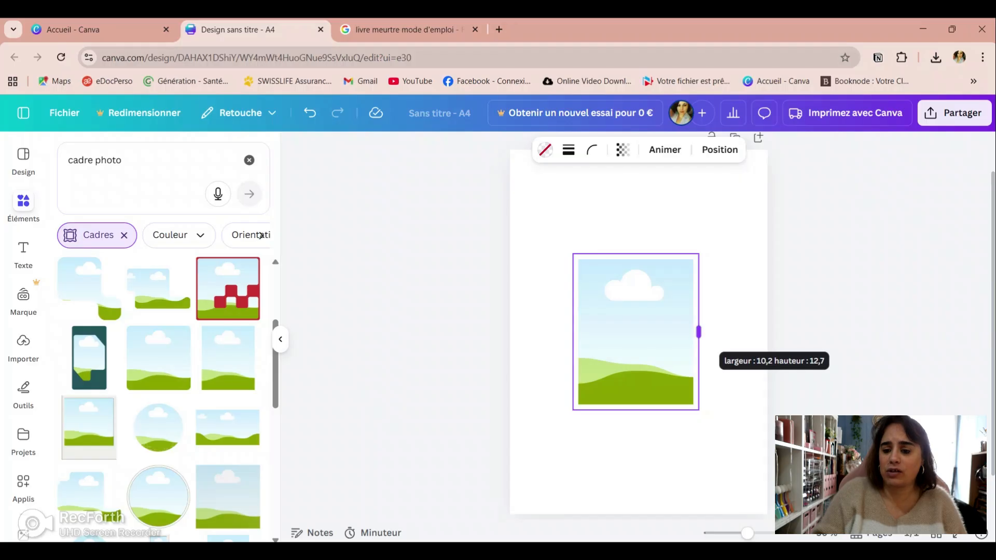
left_click_drag(698, 332, 622, 332)
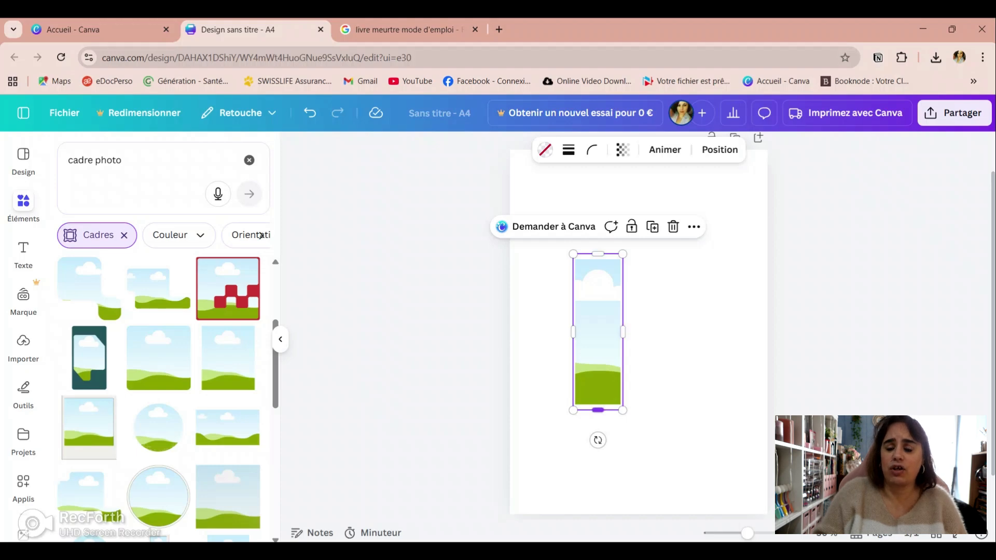
left_click_drag(597, 411, 597, 316)
left_click(669, 363)
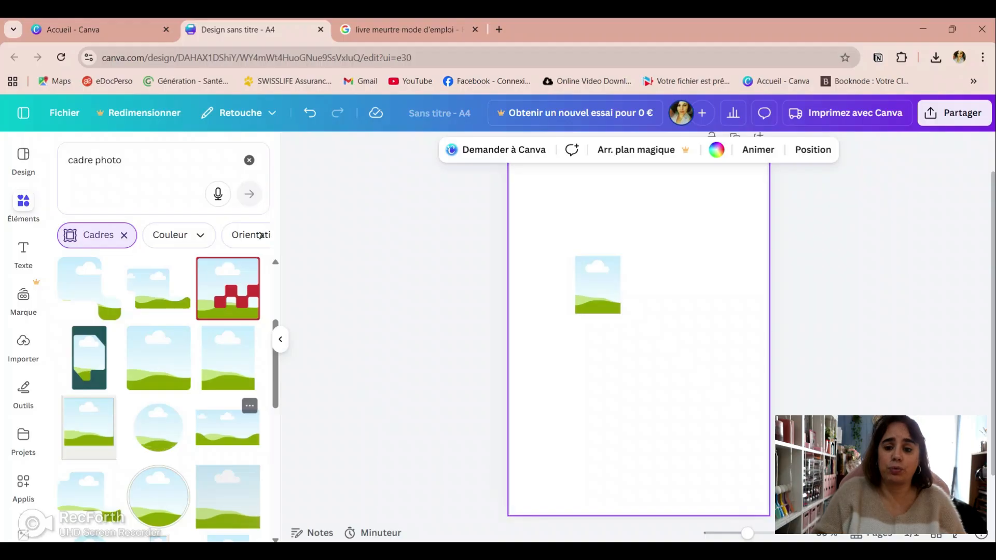
Step: Add a second copy of the plain rectangular frame at its default size and move it below the small frame
left_click(227, 360)
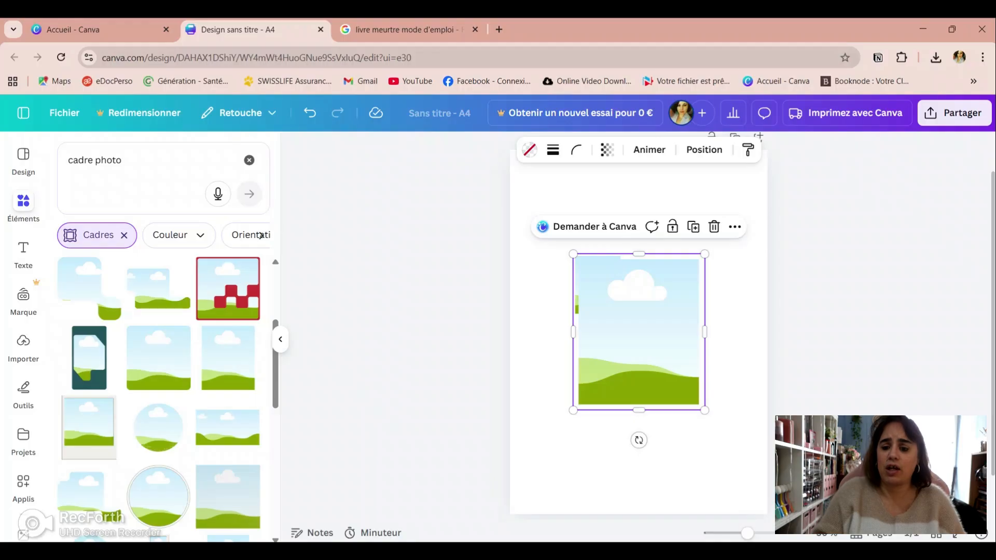
left_click_drag(638, 338, 644, 387)
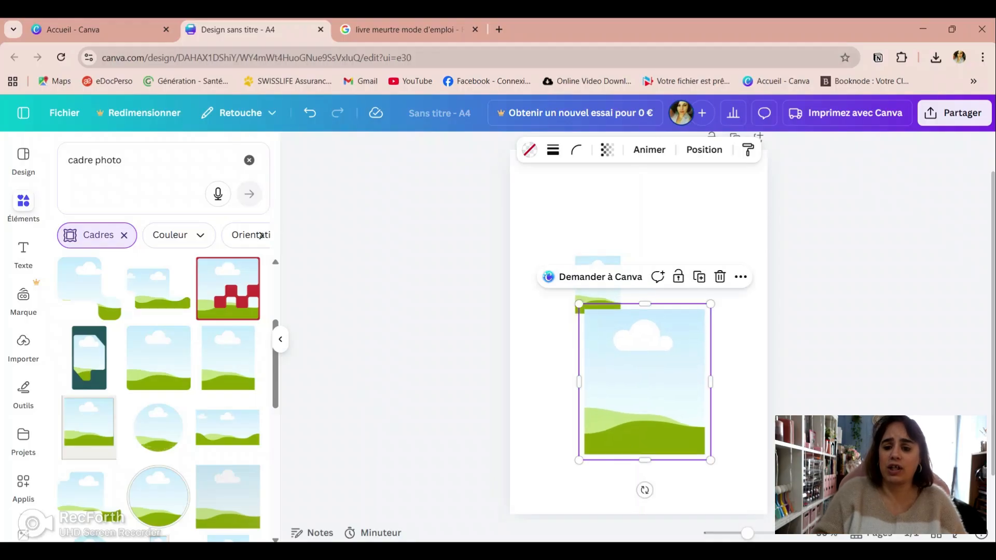
left_click(647, 229)
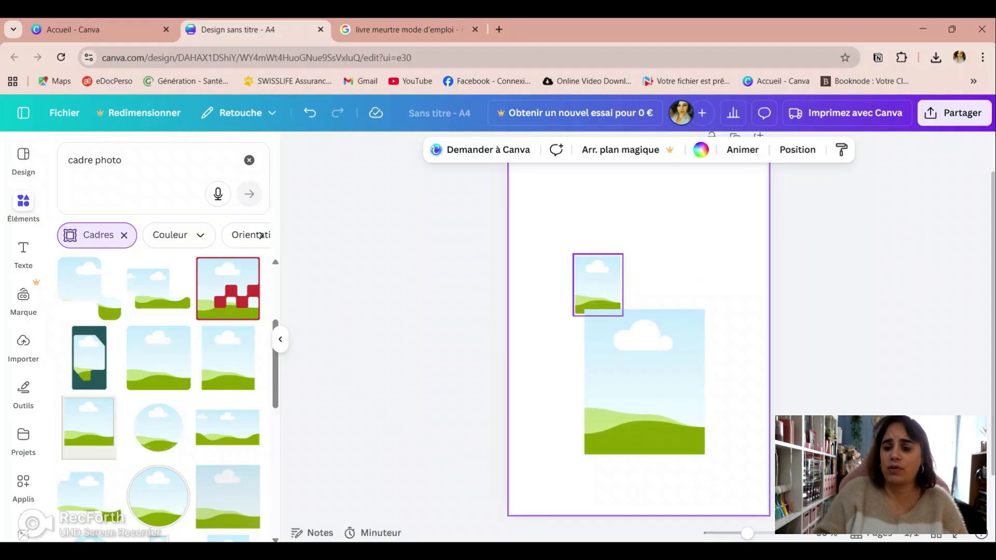
Step: Move the small frame to the page's upper-left corner and shift the large frame up toward the middle of the page
left_click(597, 285)
left_click_drag(598, 285, 561, 207)
left_click(644, 265)
left_click_drag(644, 381, 633, 344)
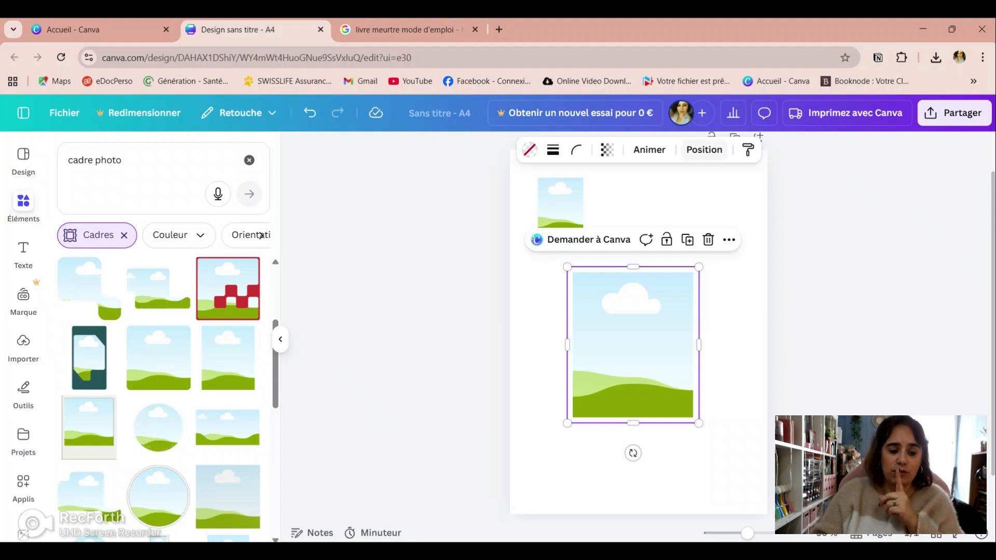
Step: Set the large frame's exact size to 4 cm wide and 5 cm high
left_click(704, 149)
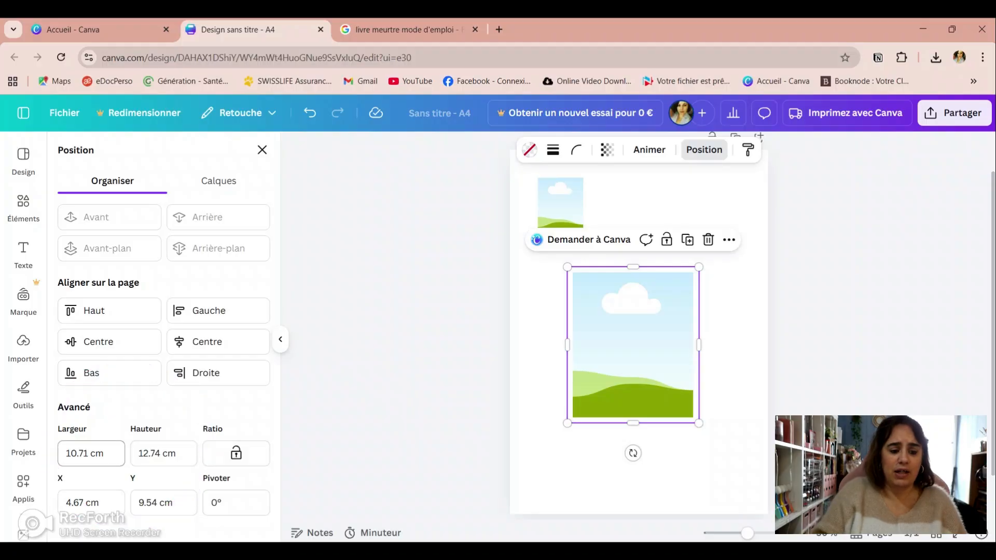
left_click(83, 453)
left_click_drag(83, 453, 66, 454)
key("Delete")
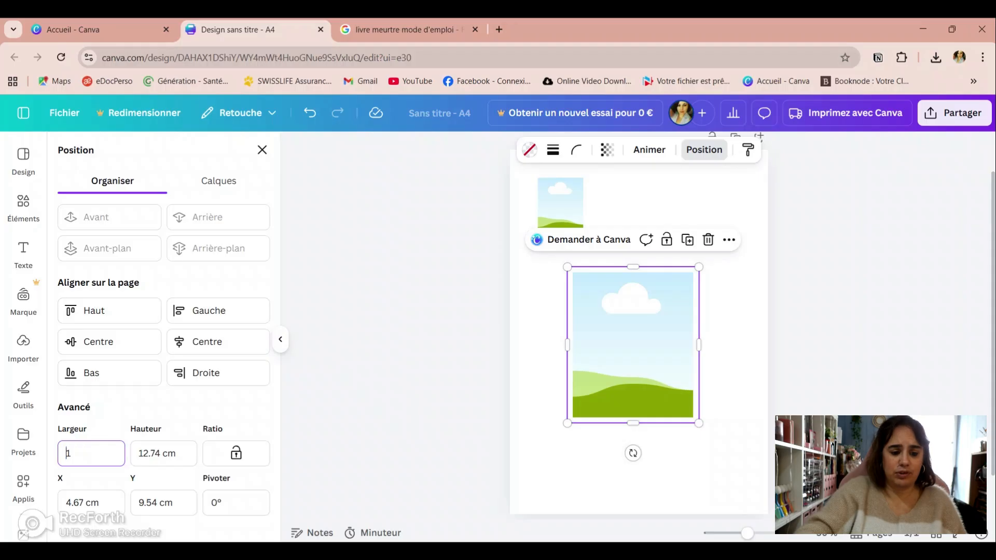
key("Delete")
type("4")
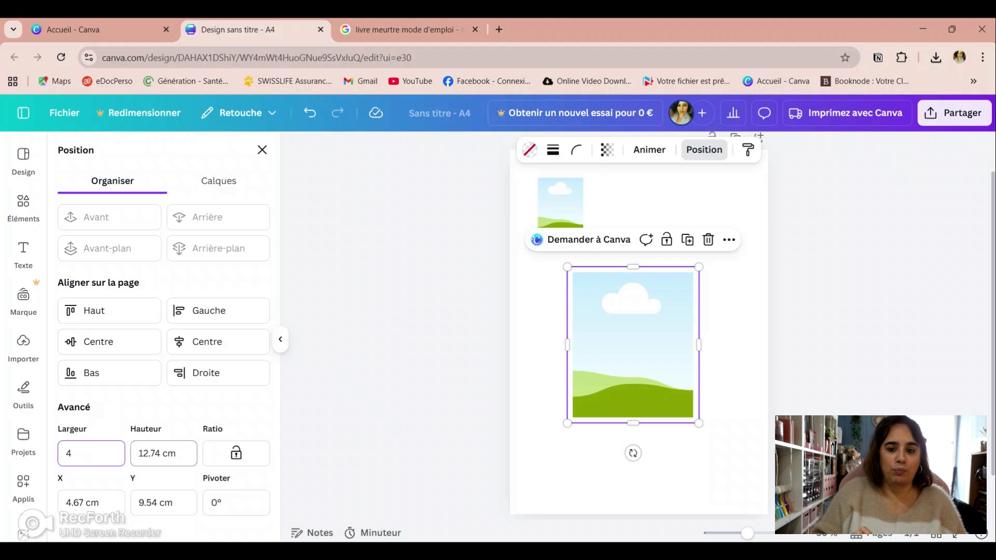
left_click(163, 453)
key("BackSpace")
key("BackSpace")
key("BackSpace")
key("BackSpace")
key("BackSpace")
type("5")
key("Return")
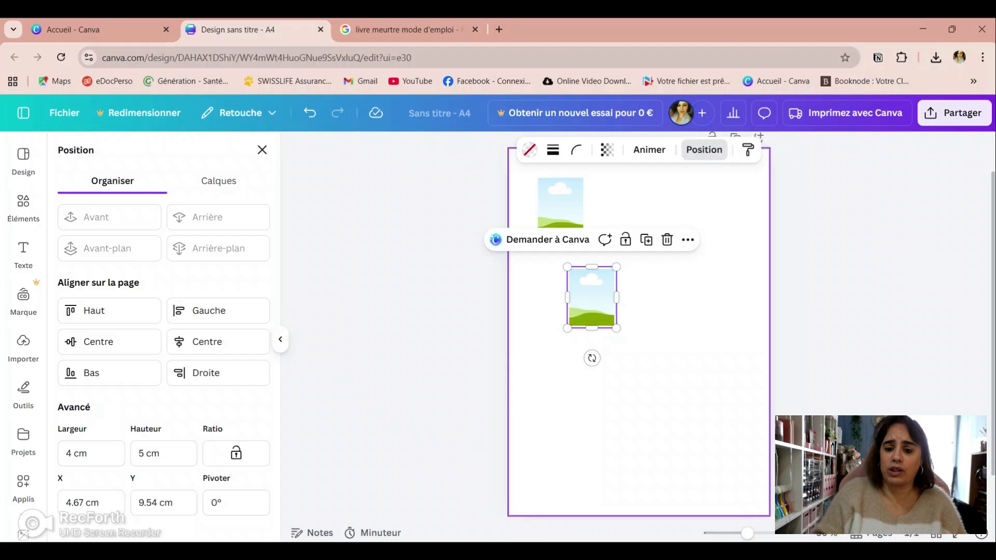
Step: Compare the two frames' dimensions and move the exact 4 × 5 cm frame up beside the first one in the page's upper-left corner
left_click(643, 338)
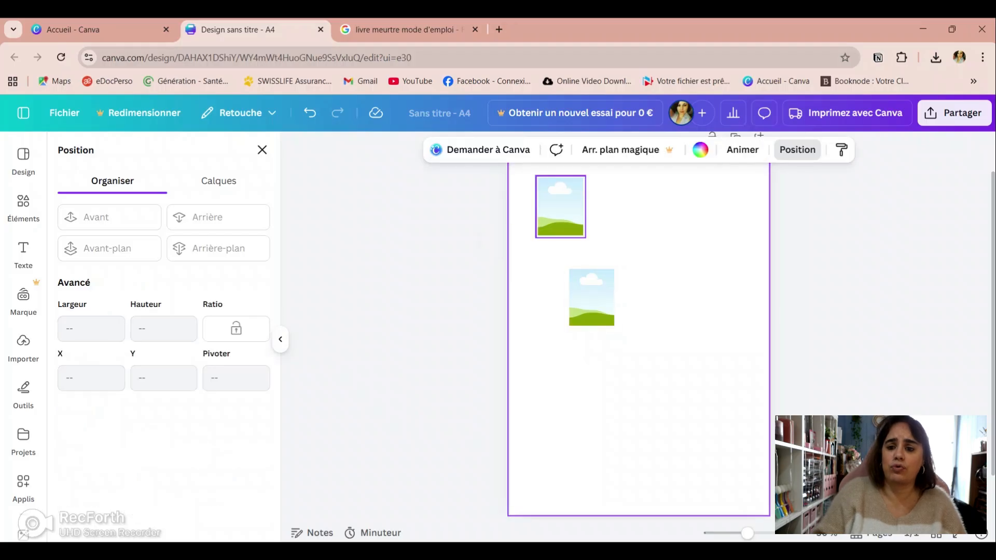
left_click(565, 207)
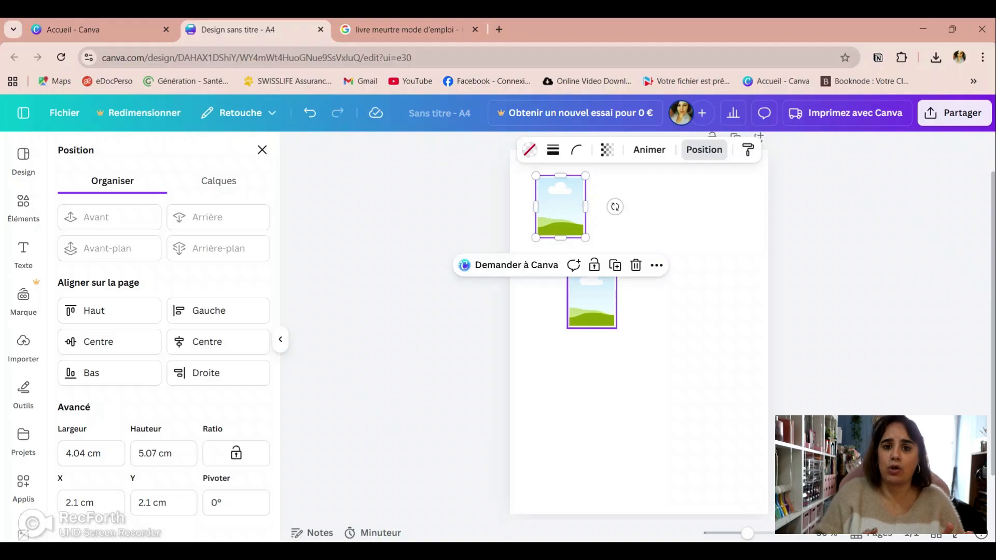
left_click(592, 302)
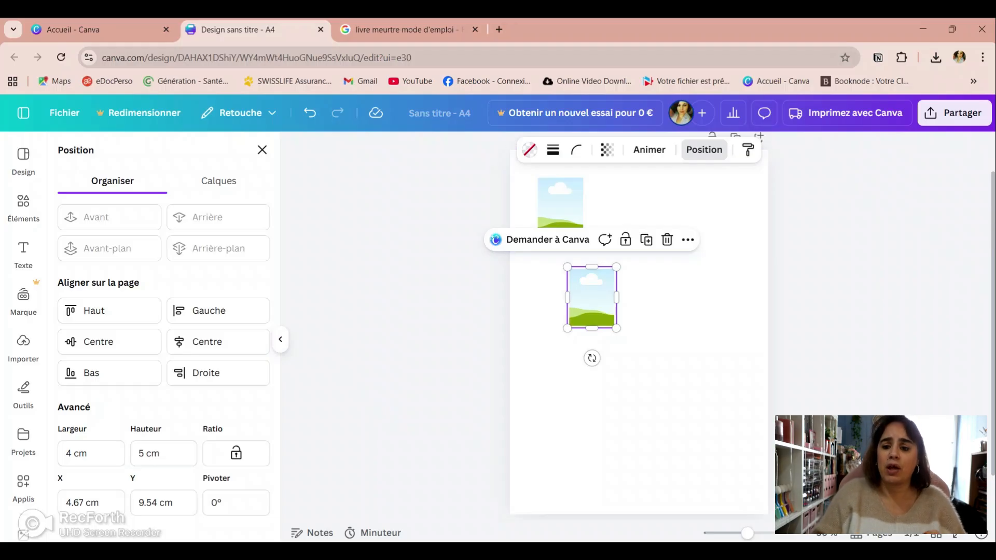
left_click_drag(592, 297, 610, 207)
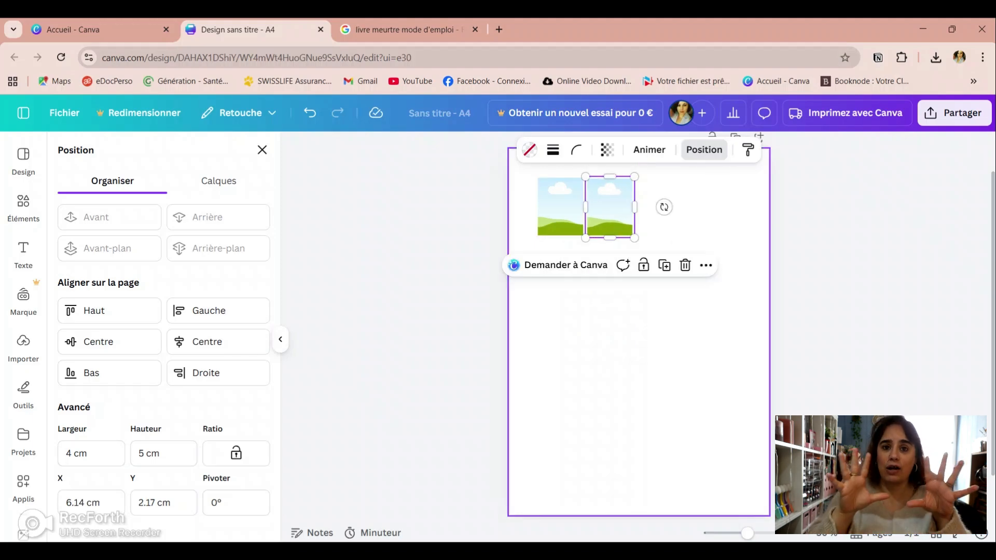
left_click(641, 306)
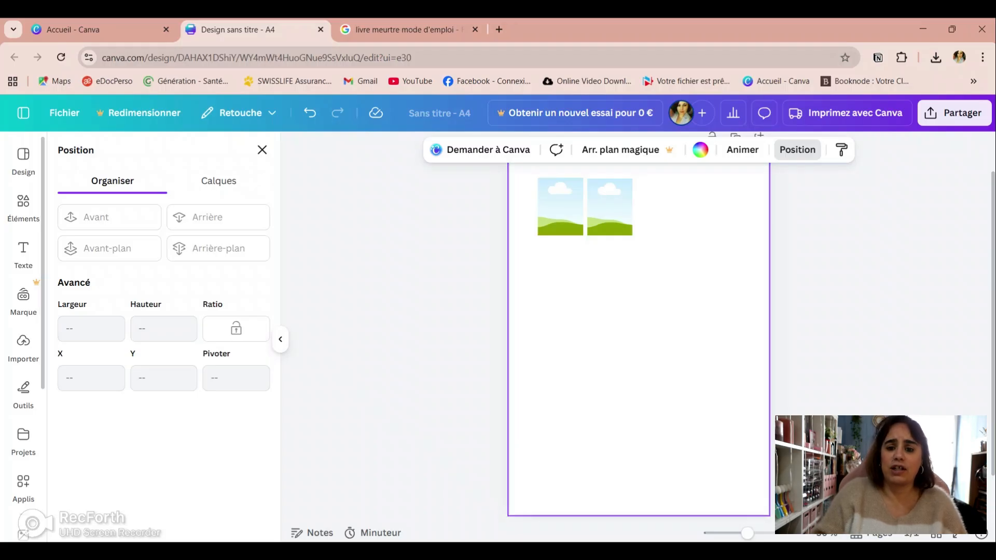
left_click(23, 207)
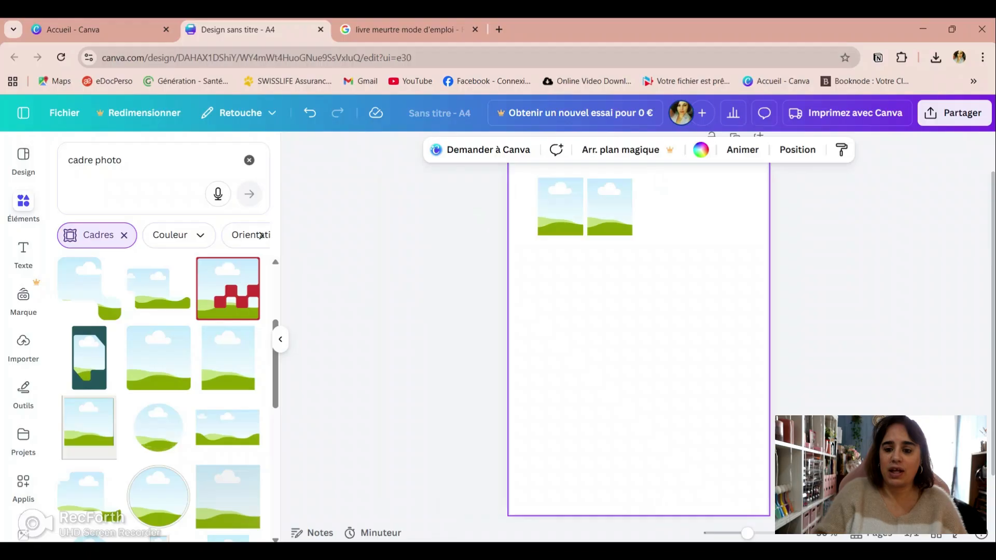
left_click(228, 363)
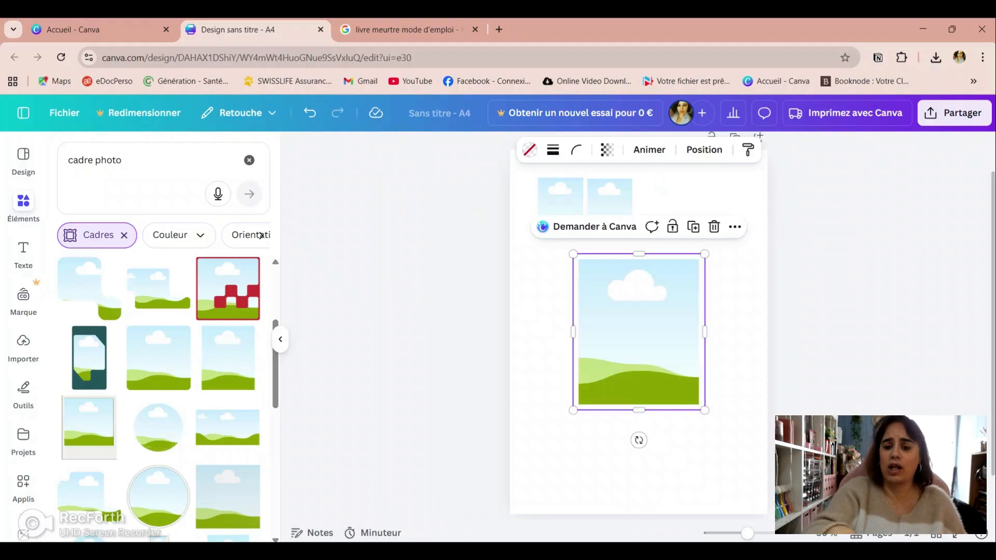
left_click(714, 227)
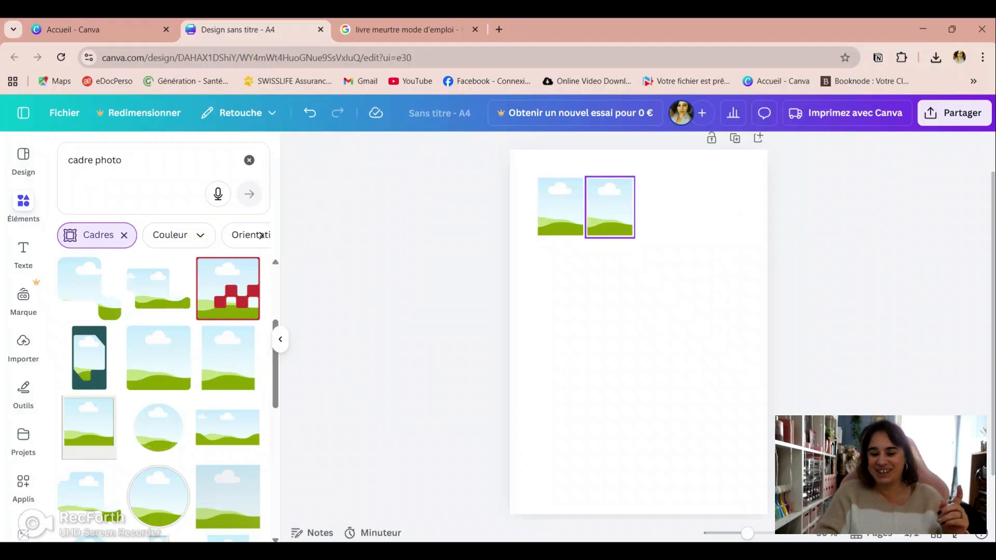
Step: Duplicate the exact 4 × 5 cm frame twice and line the copies up to make a first row of four frames
left_click(610, 207)
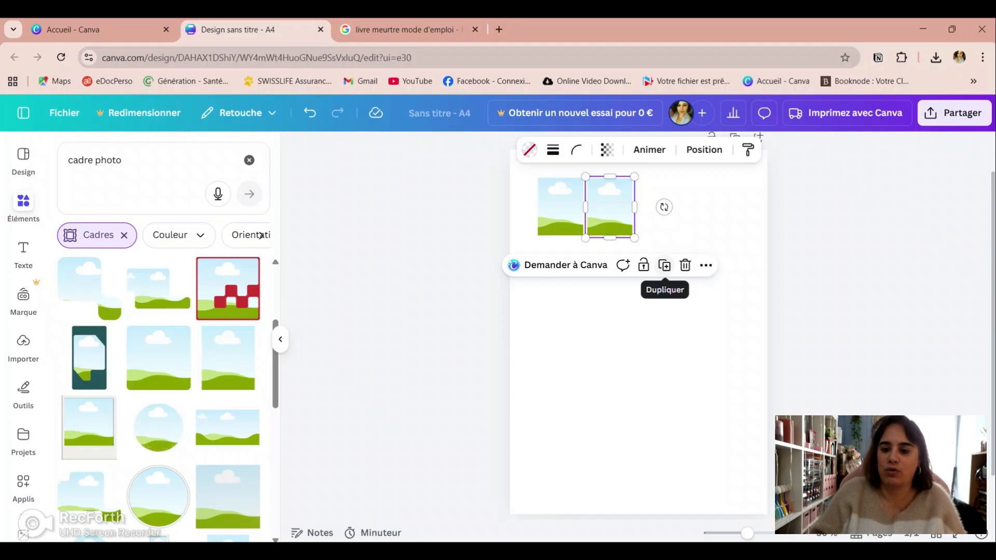
left_click(664, 265)
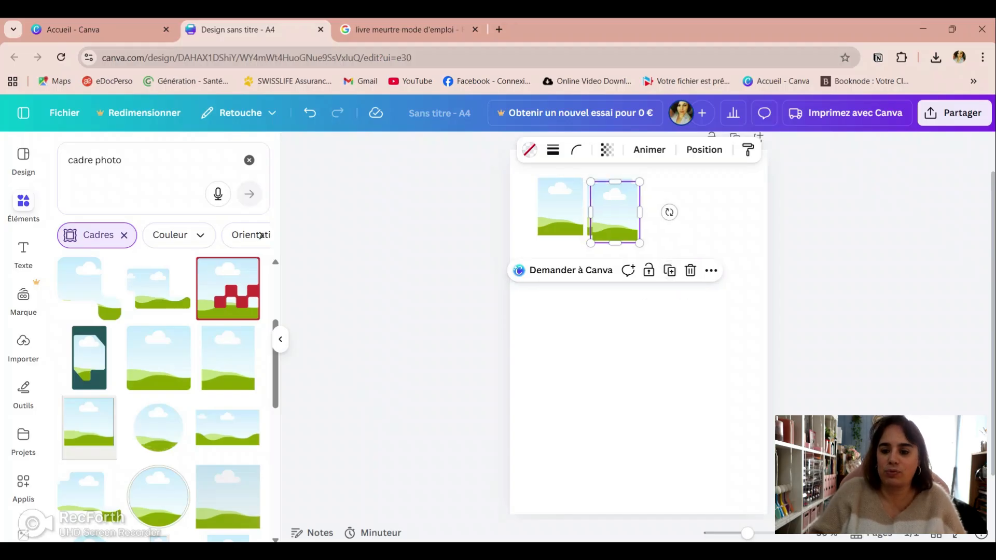
left_click_drag(615, 211, 659, 207)
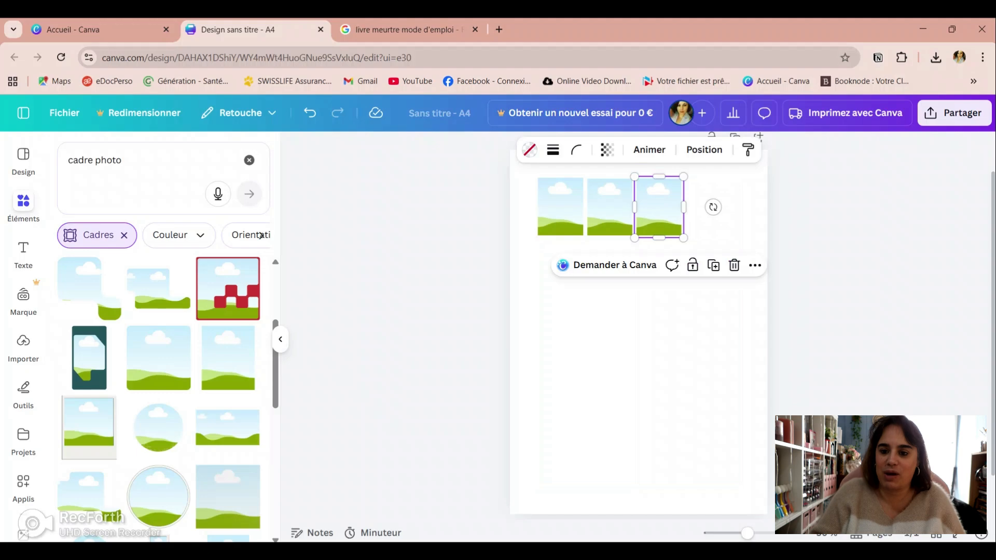
left_click(713, 266)
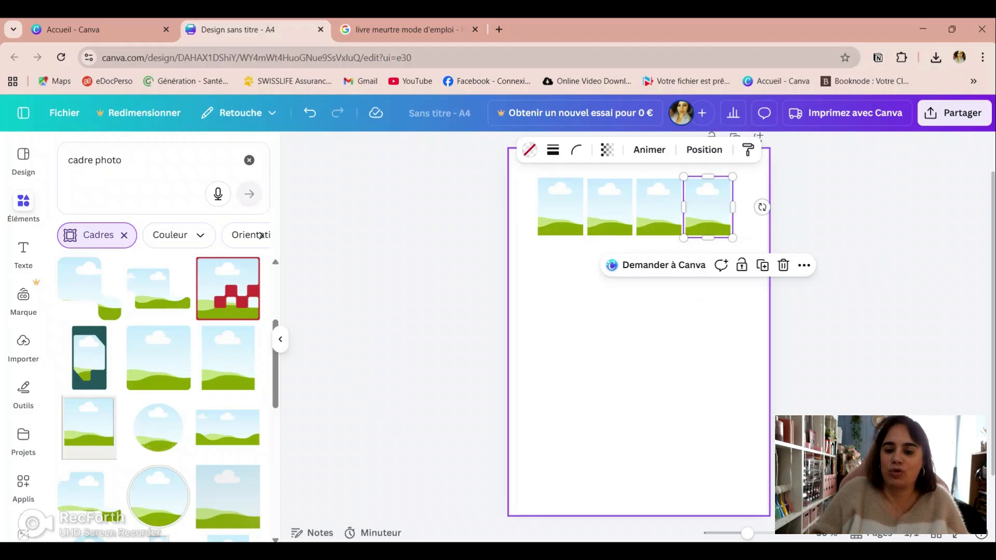
left_click(608, 312)
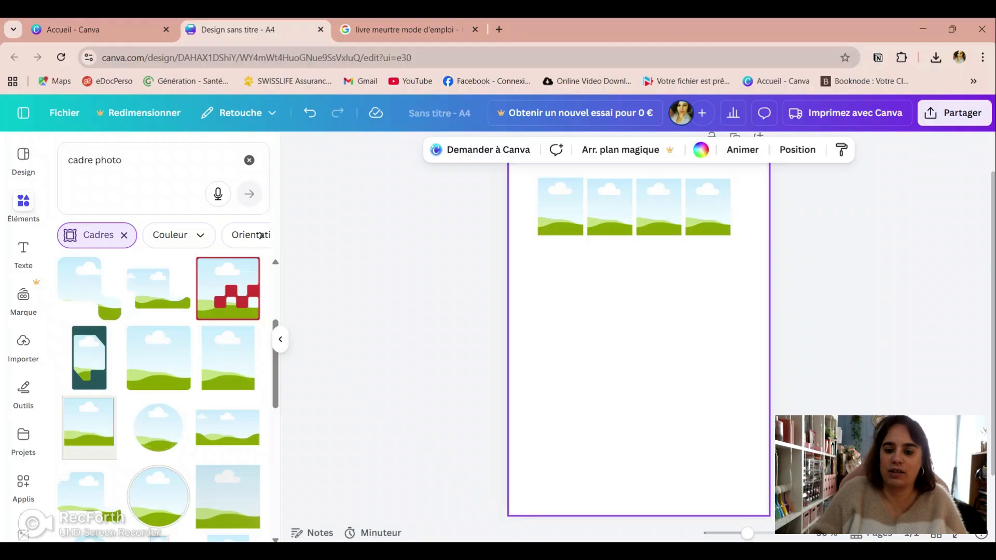
Step: Duplicate the row's first frame four times straight down the page to form a left column of five frames
left_click(561, 208)
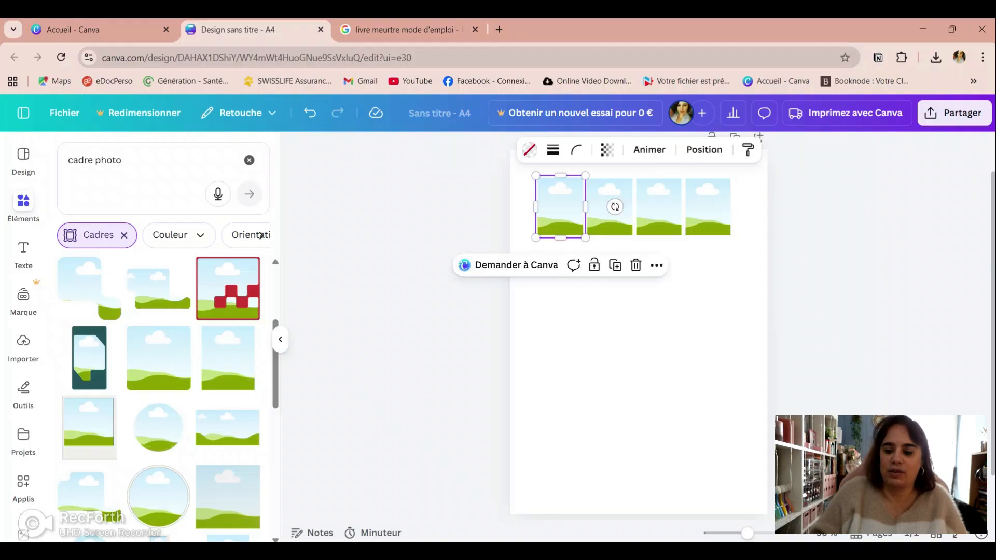
left_click(615, 265)
left_click_drag(565, 212, 561, 270)
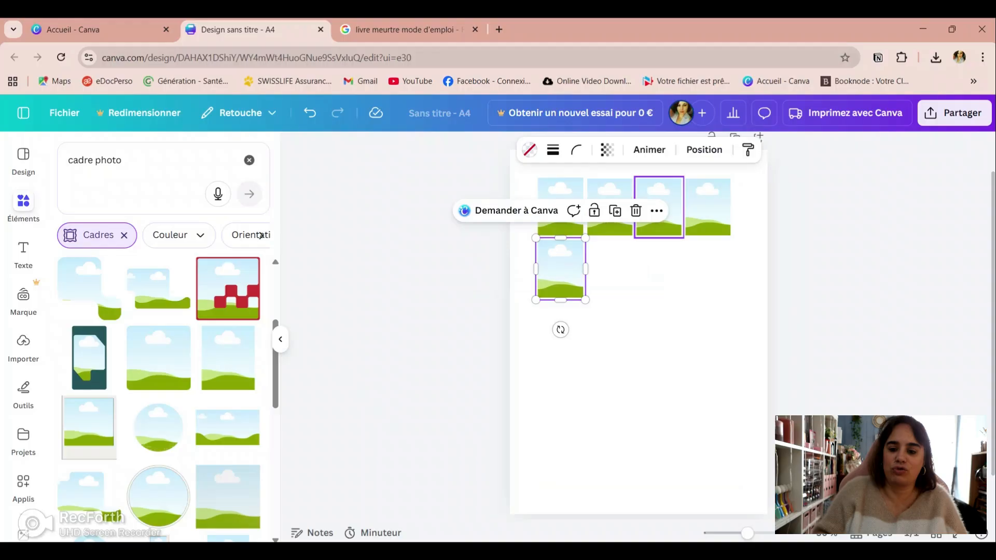
left_click(616, 211)
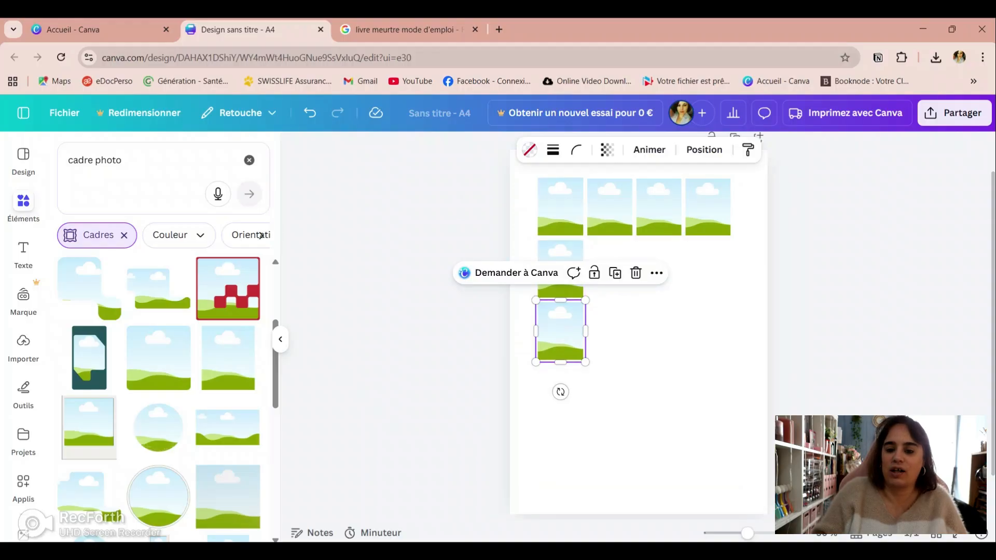
left_click(614, 273)
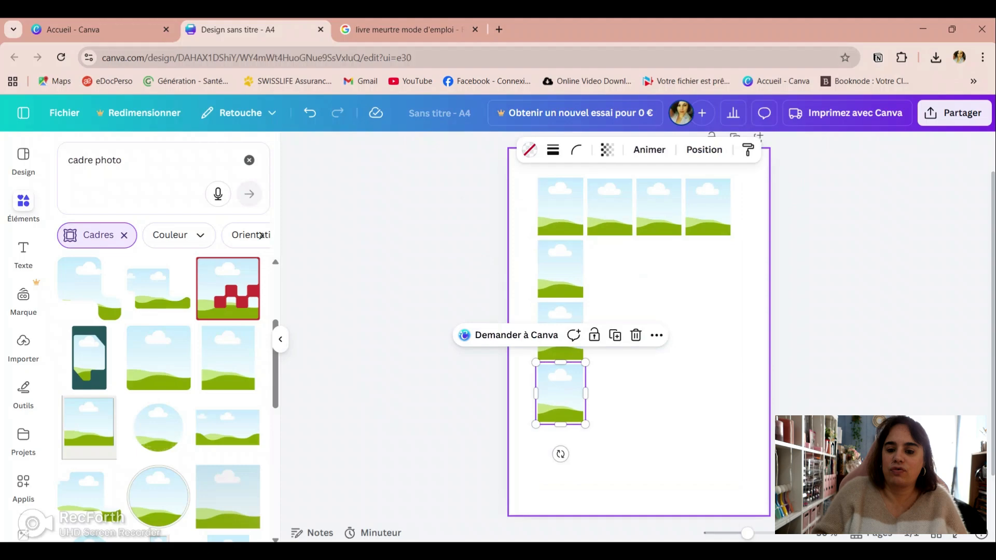
left_click(615, 335)
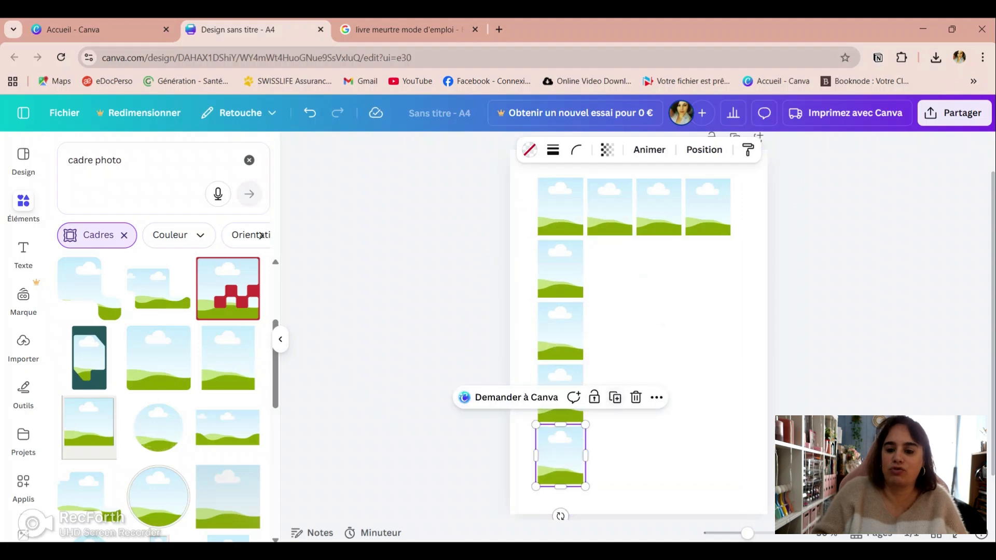
Step: Fill the second row with three evenly spaced duplicates of its first frame
left_click(560, 269)
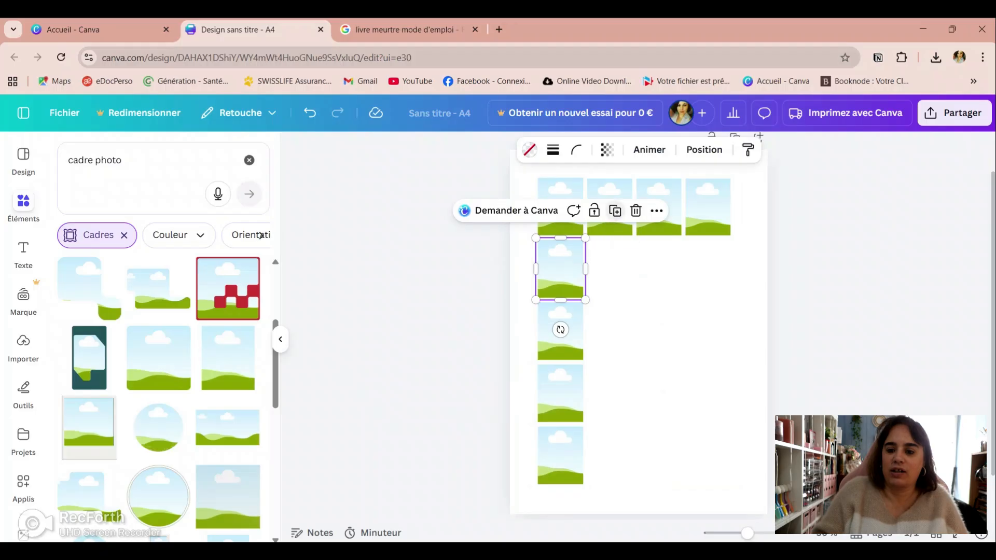
left_click(614, 210)
left_click_drag(566, 274, 610, 269)
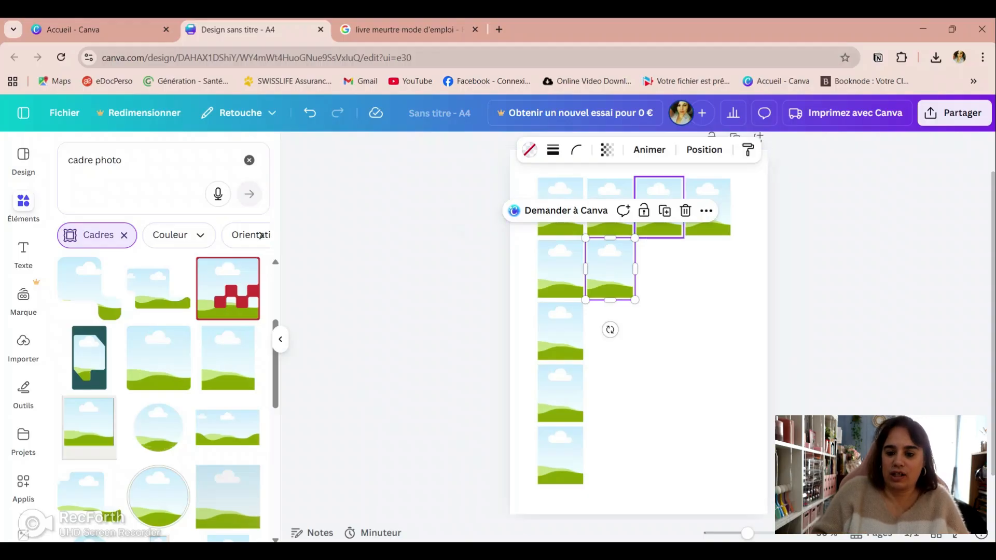
left_click(665, 211)
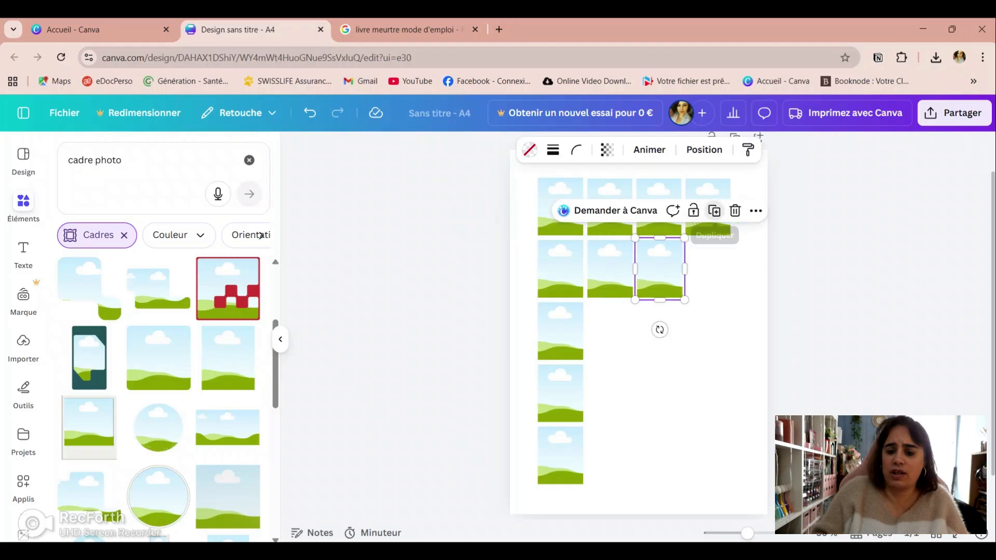
left_click(714, 210)
left_click(658, 348)
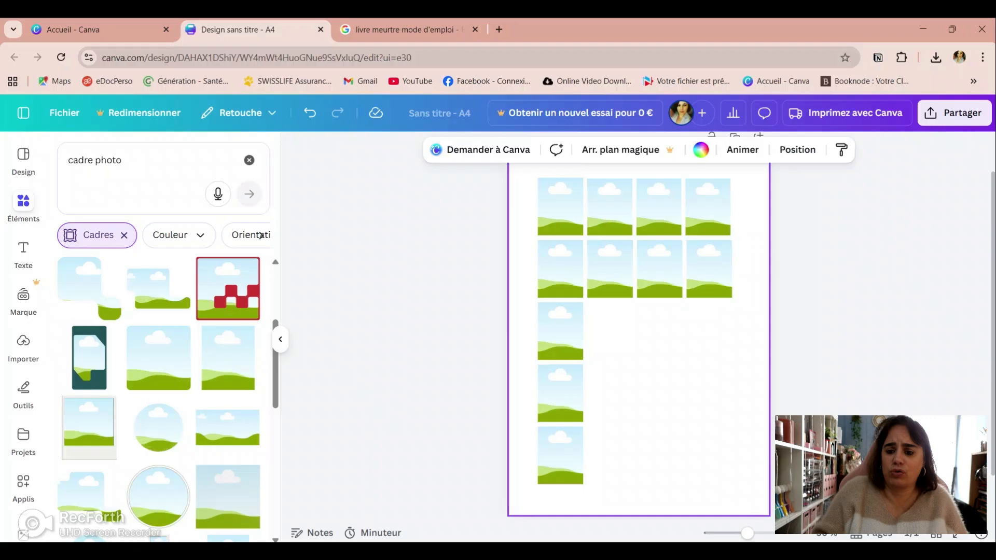
Step: Fill the third row with three side-by-side duplicates of its first frame
left_click(560, 332)
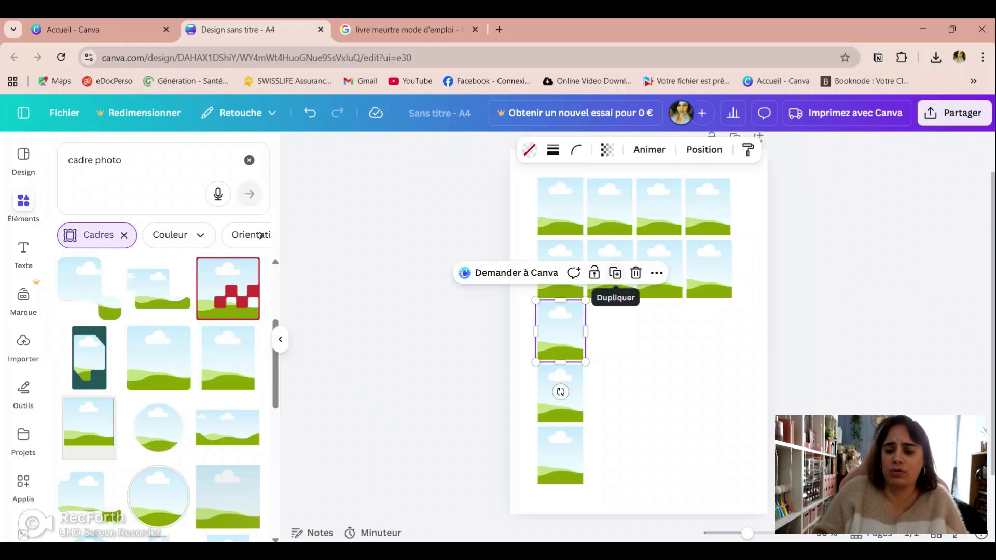
left_click(615, 273)
left_click_drag(566, 337, 611, 332)
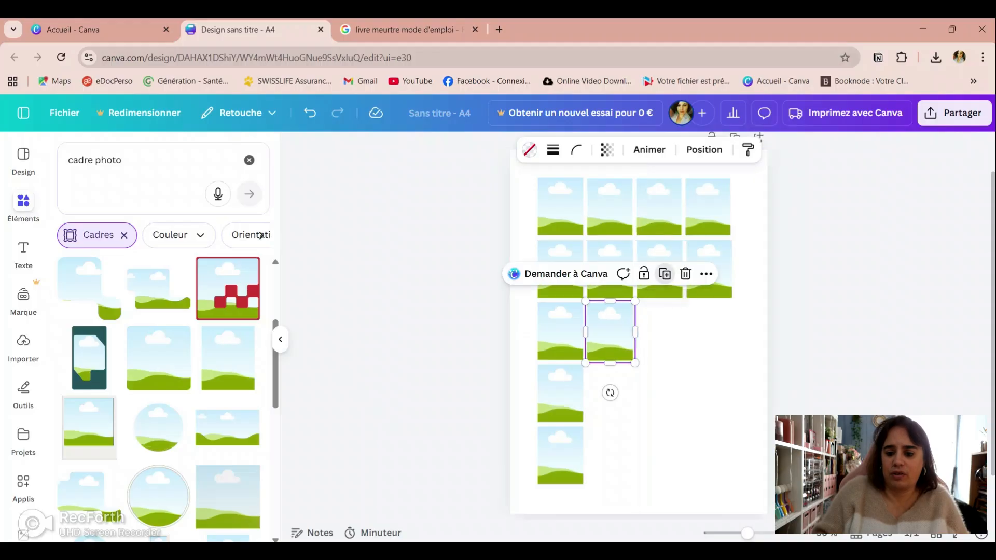
left_click(664, 273)
left_click(714, 274)
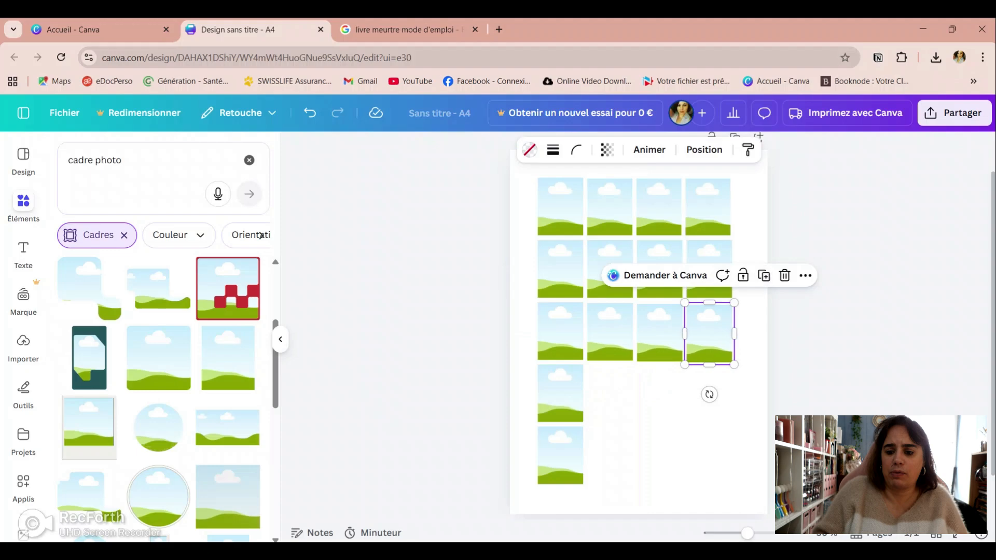
Step: Complete the fourth row with three duplicates of its first frame and nudge the added frames into line with the row
left_click(560, 392)
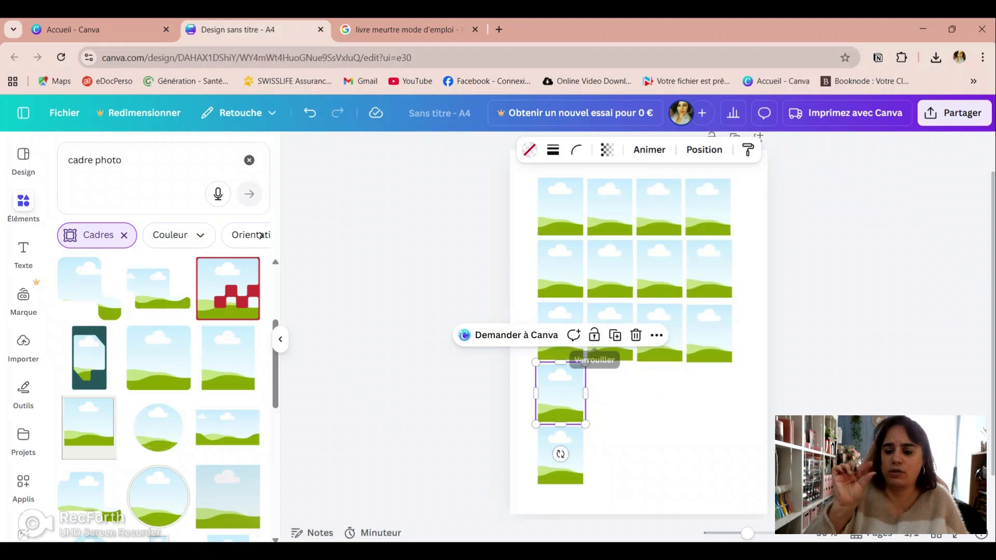
left_click(614, 334)
left_click_drag(566, 399, 610, 395)
left_click(664, 337)
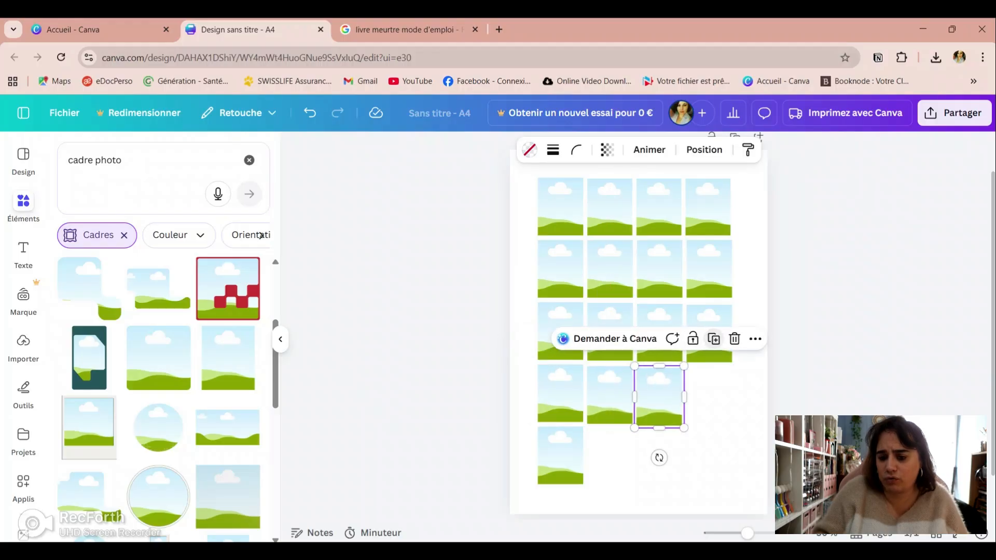
left_click(713, 338)
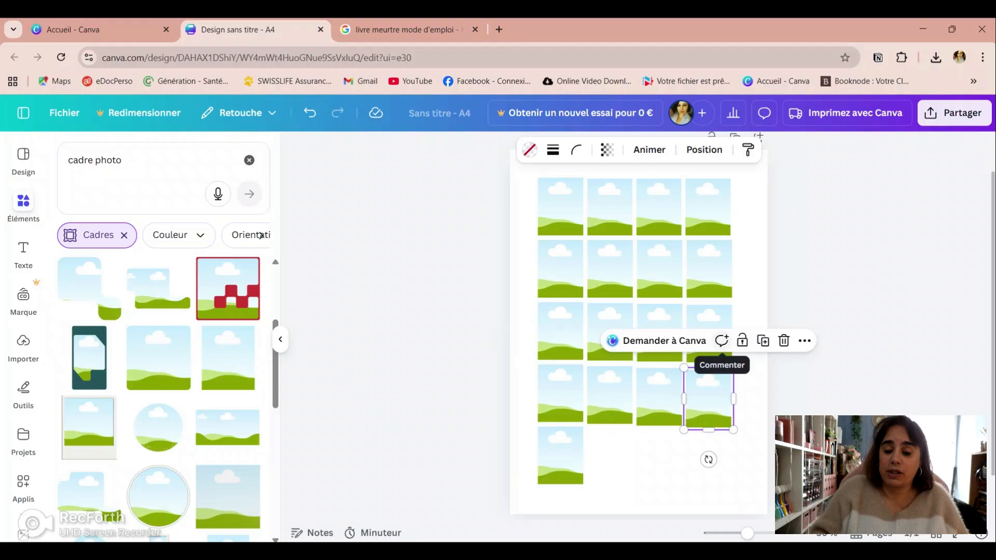
left_click_drag(708, 399, 659, 396)
Step: Fill the fifth row with three side-by-side duplicates of its first frame, and clear the element search
left_click(561, 454)
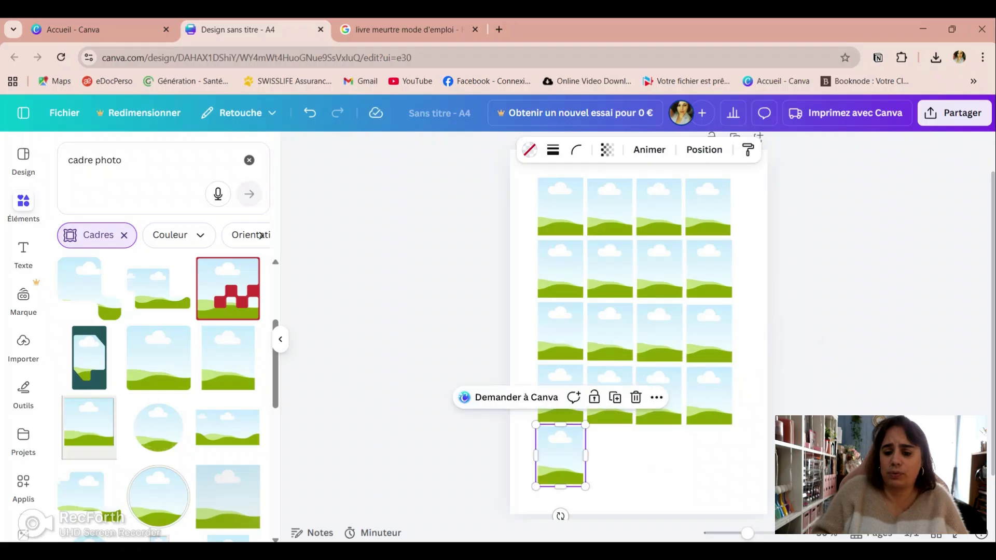
left_click(615, 398)
left_click_drag(565, 461, 610, 455)
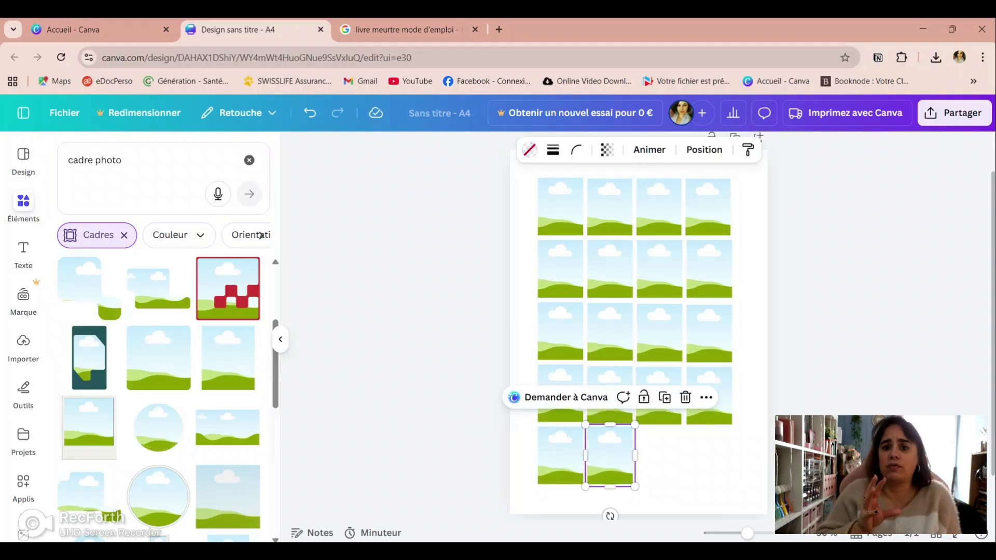
left_click(664, 397)
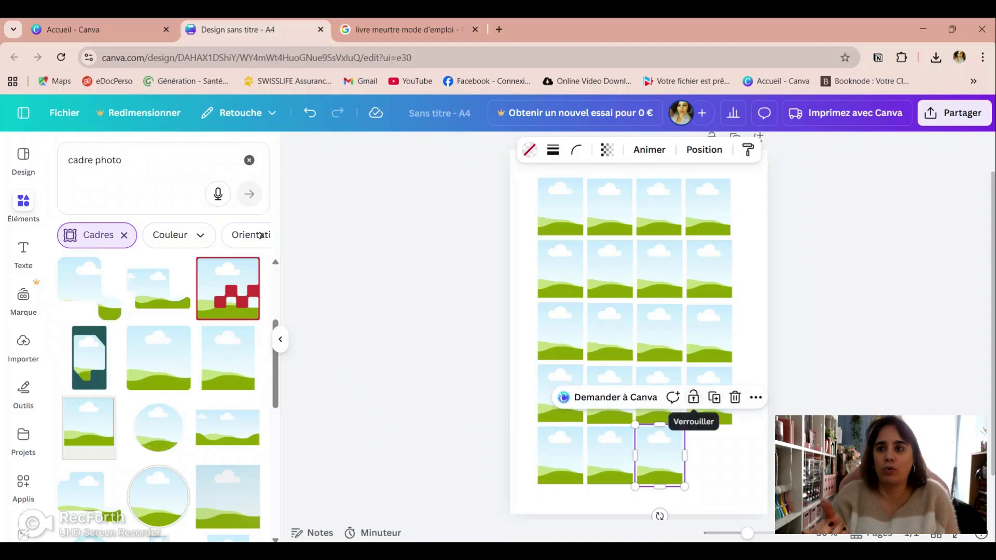
left_click(714, 397)
left_click(752, 353)
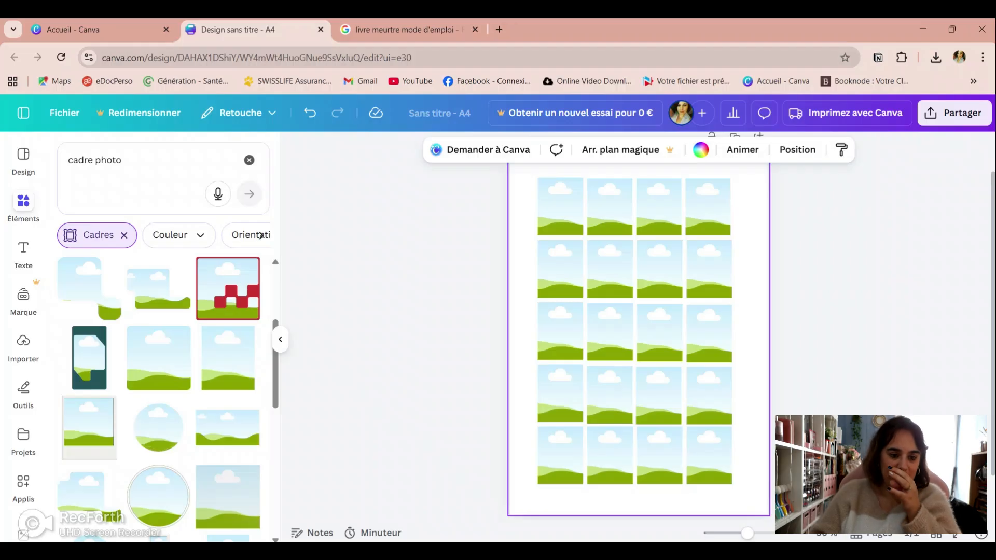
key("Escape")
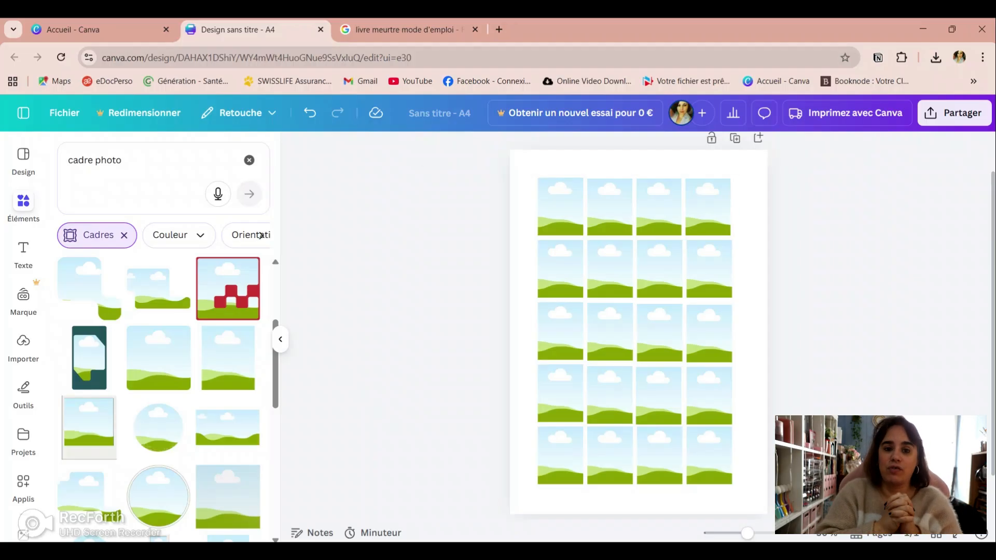
left_click(249, 160)
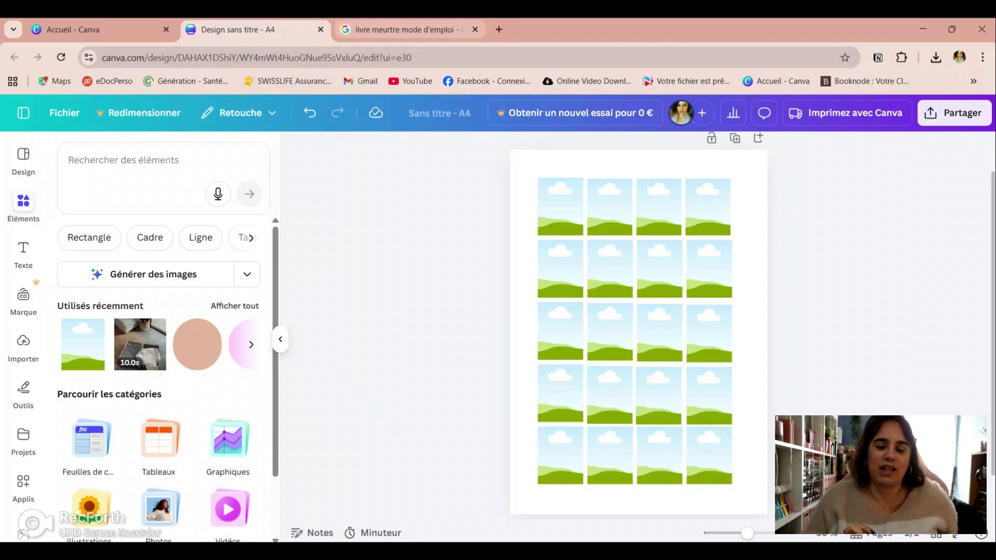
Step: Switch to the Google Images results and save the Cultura cover image of "Meurtre mode d'emploi" Tome 1 to the computer
left_click(407, 29)
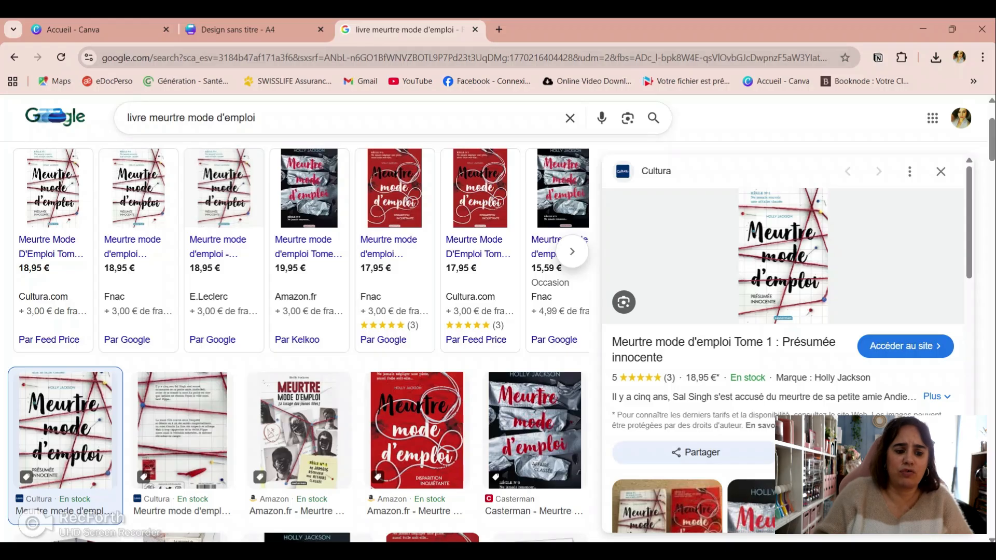
key("Escape")
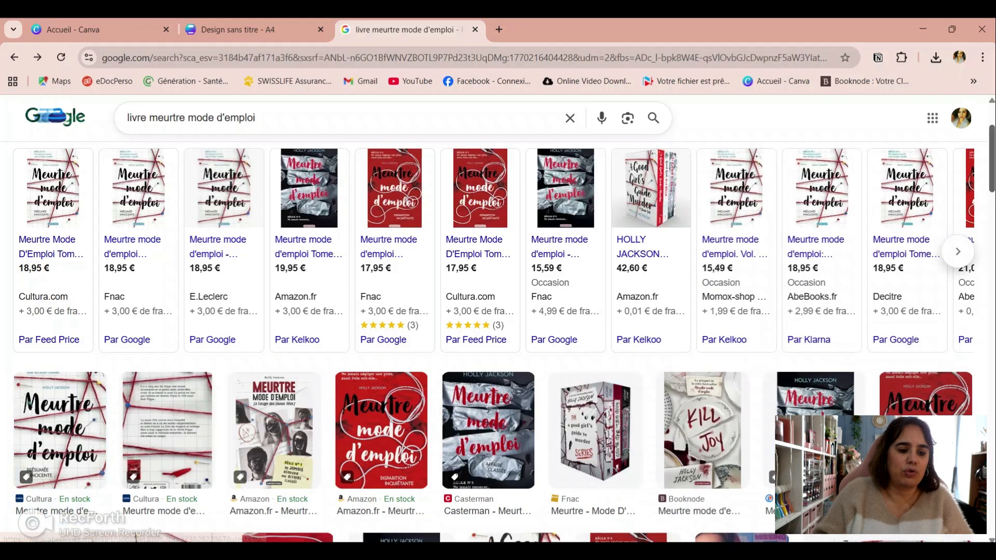
scroll(498, 332, "up", 3)
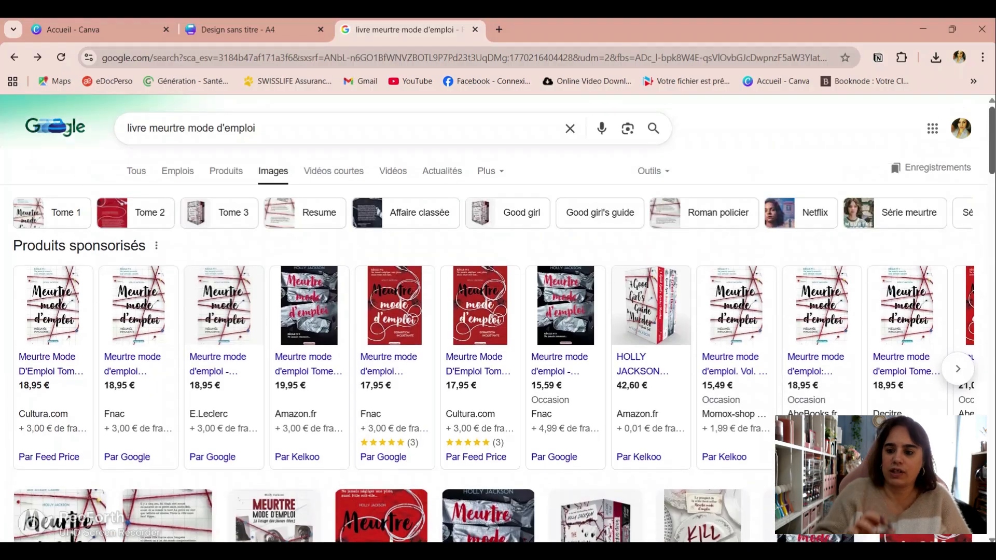
scroll(498, 319, "down", 7)
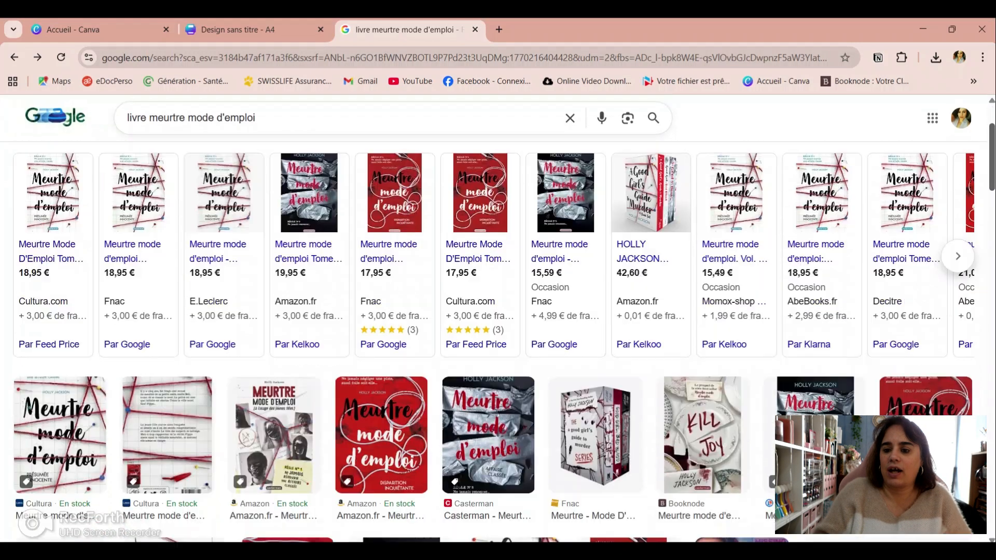
scroll(498, 311, "up", 1)
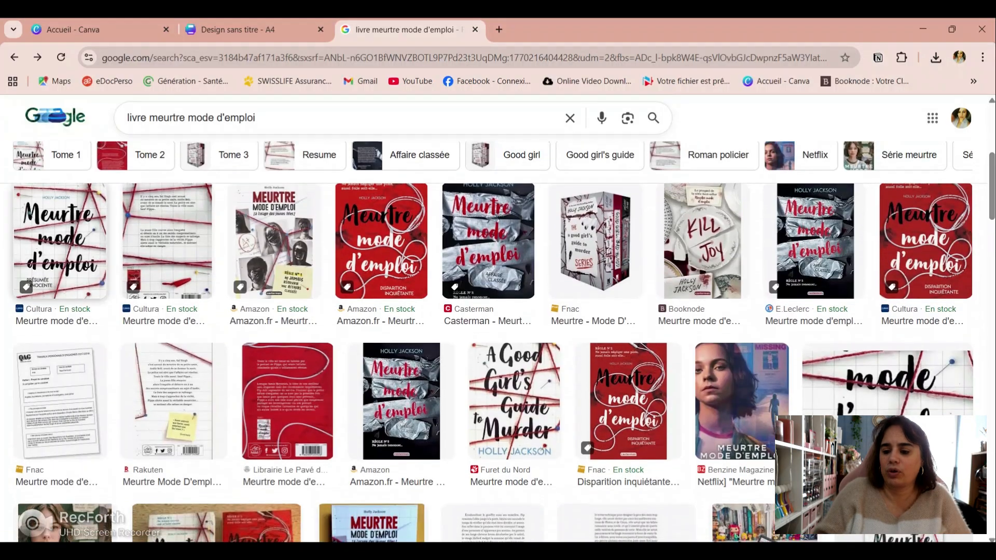
left_click(61, 241)
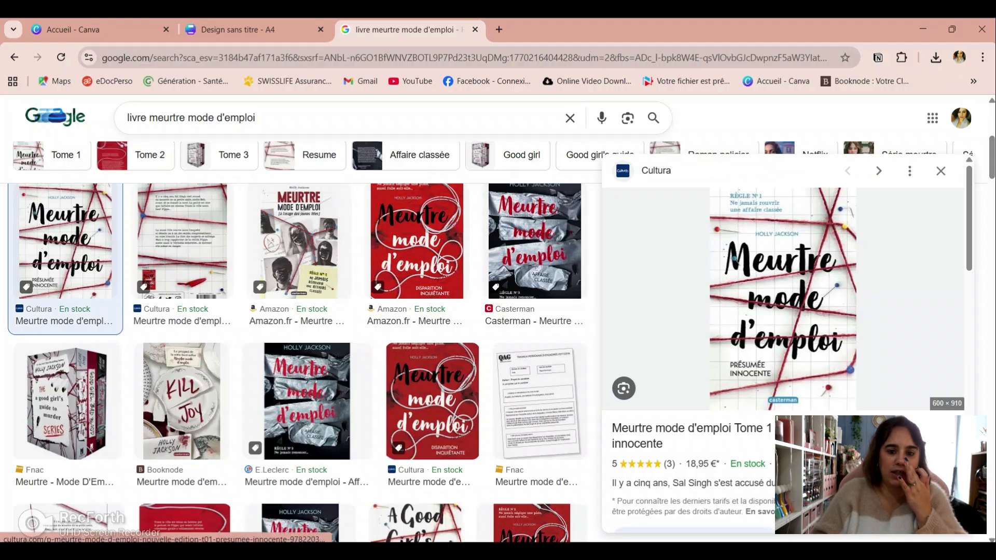
right_click(733, 248)
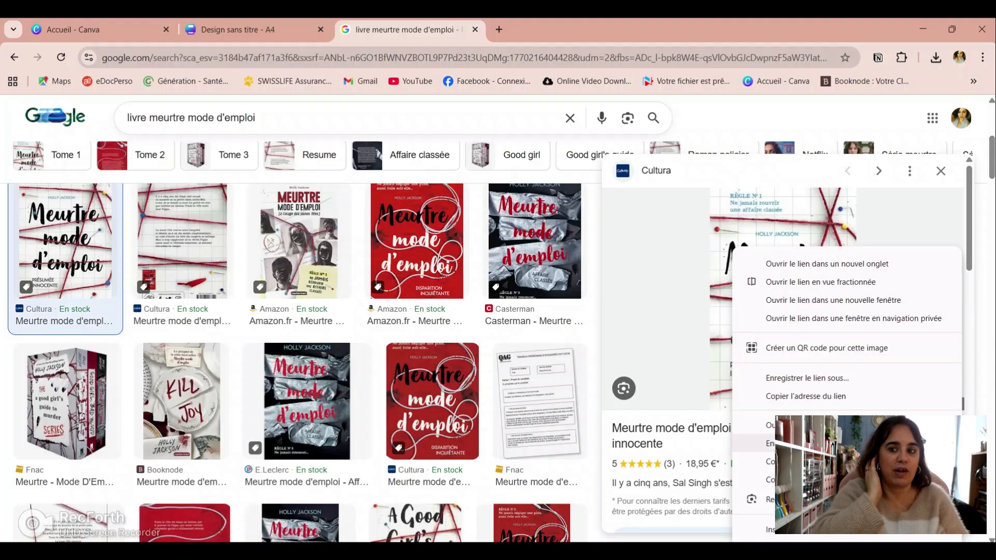
left_click(809, 443)
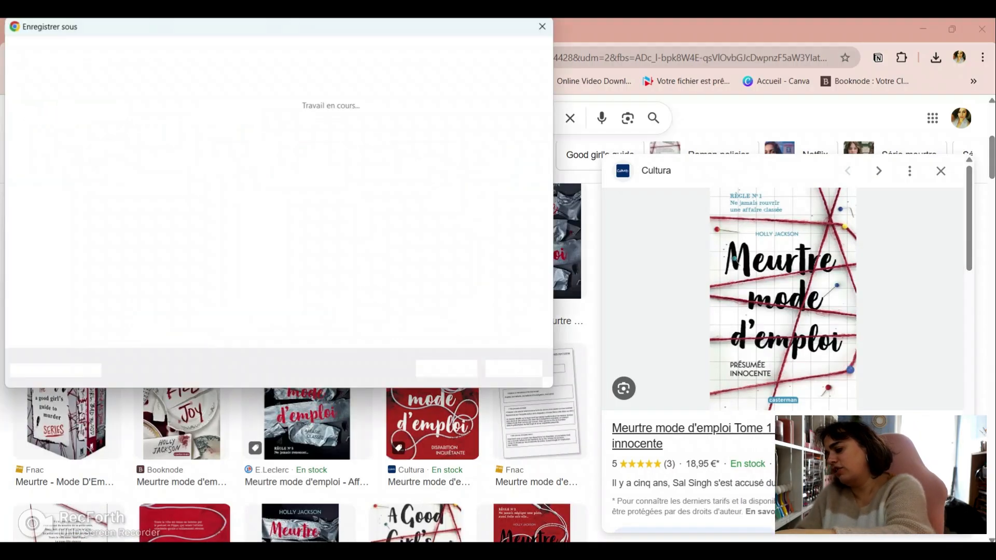
key("Return")
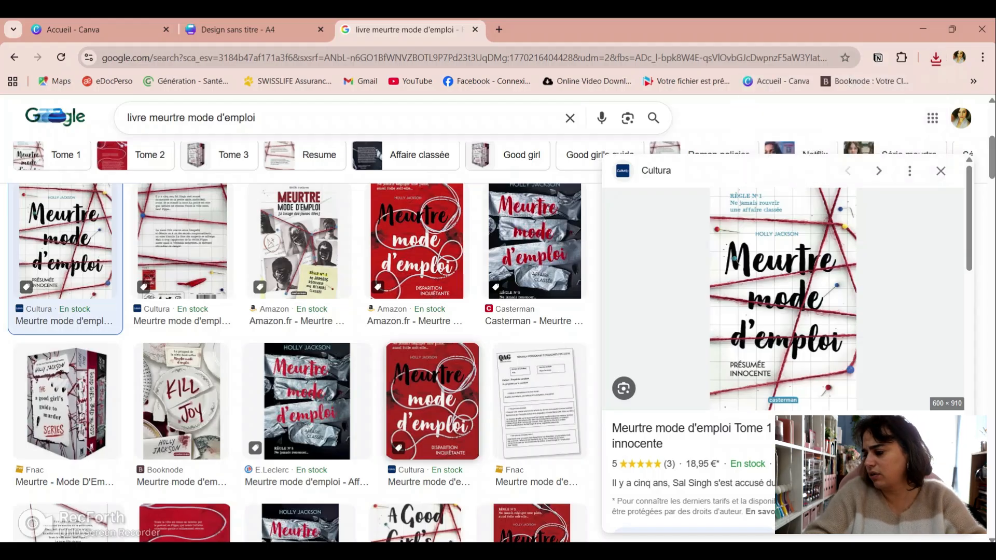
Step: Search Google Images for "livre jusqu'a leur dernier souffle"
left_click_drag(255, 118, 150, 117)
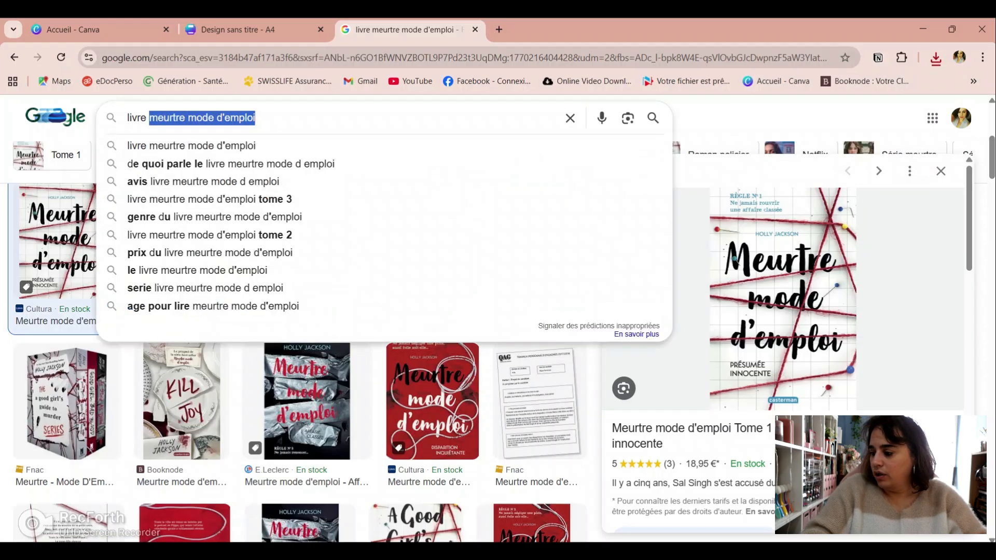
key("BackSpace")
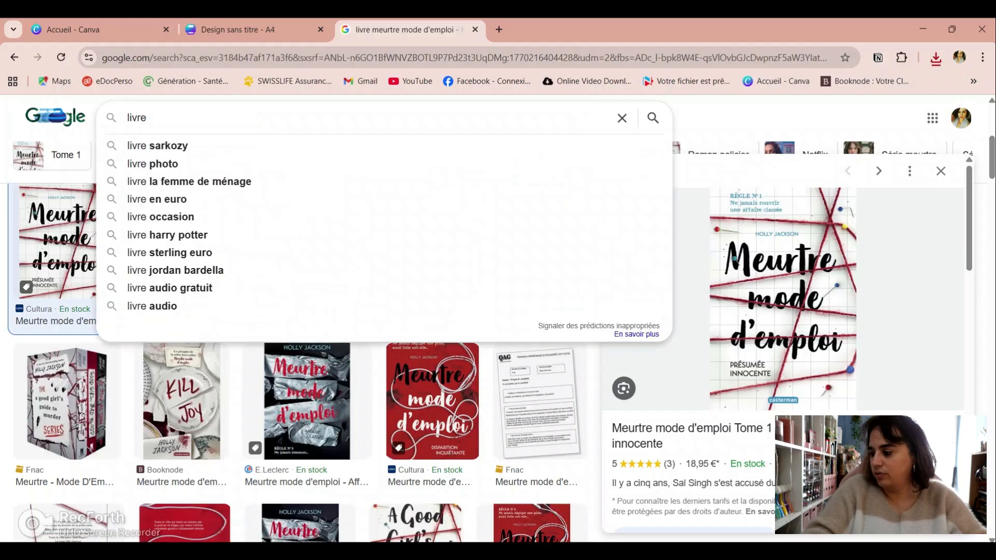
type("j")
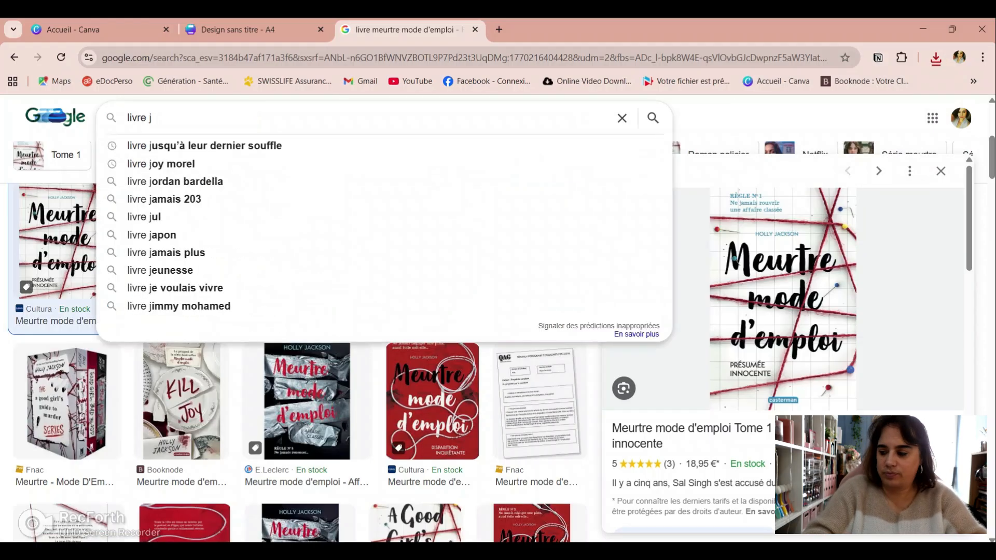
type("usqu")
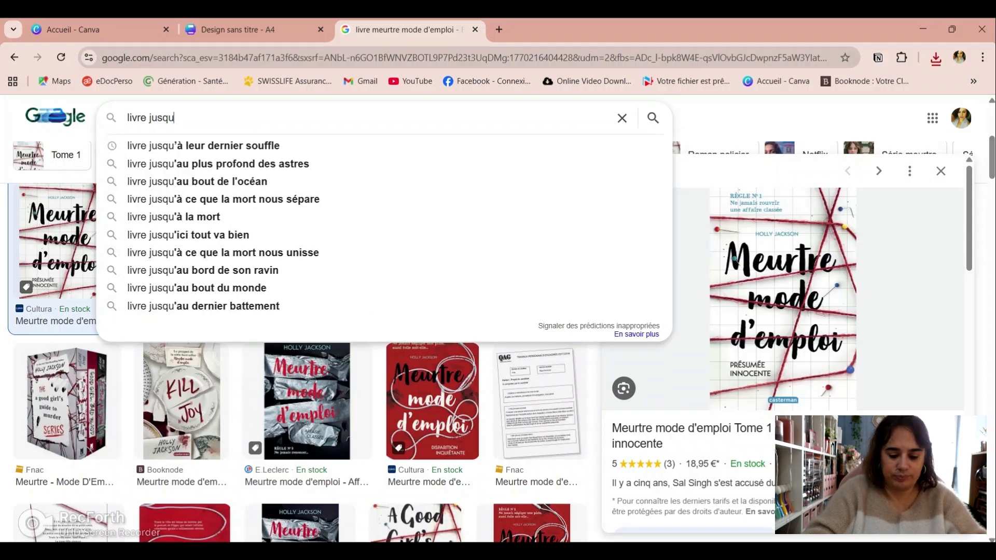
type("'a ")
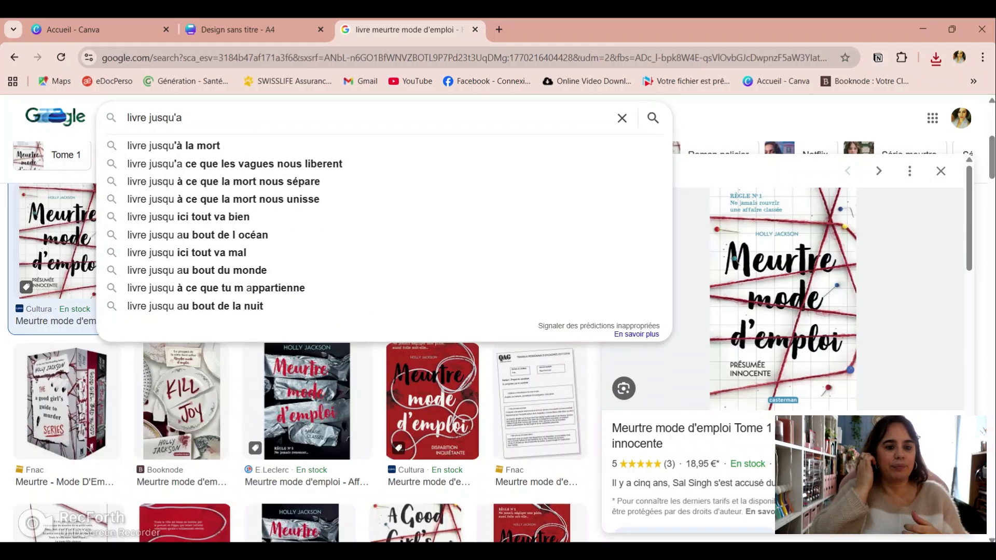
type("leur dernier ")
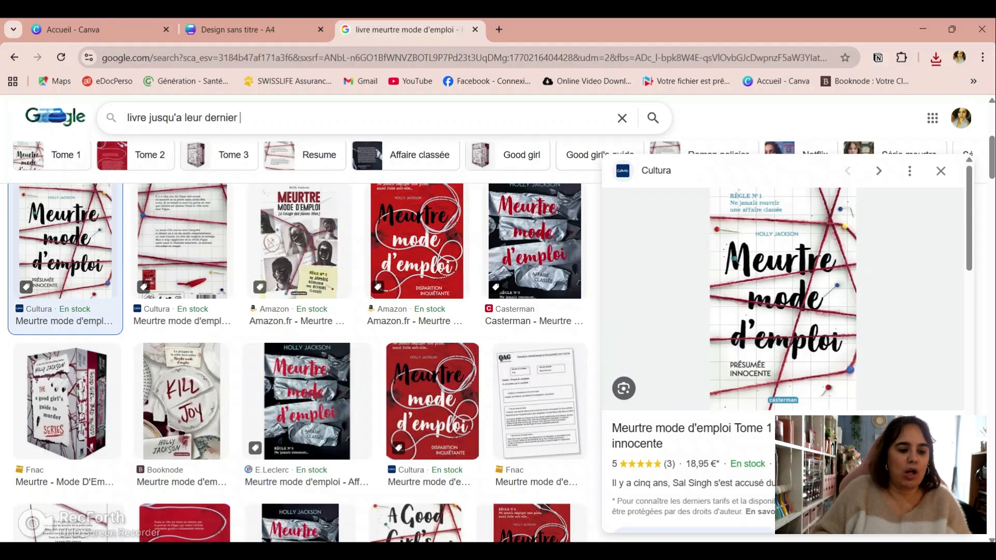
type("souffle")
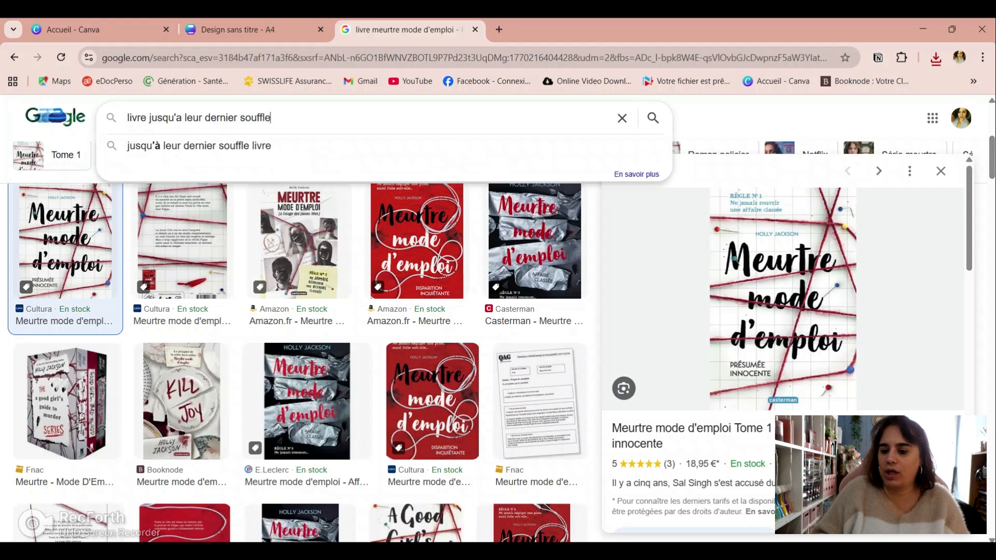
key("Return")
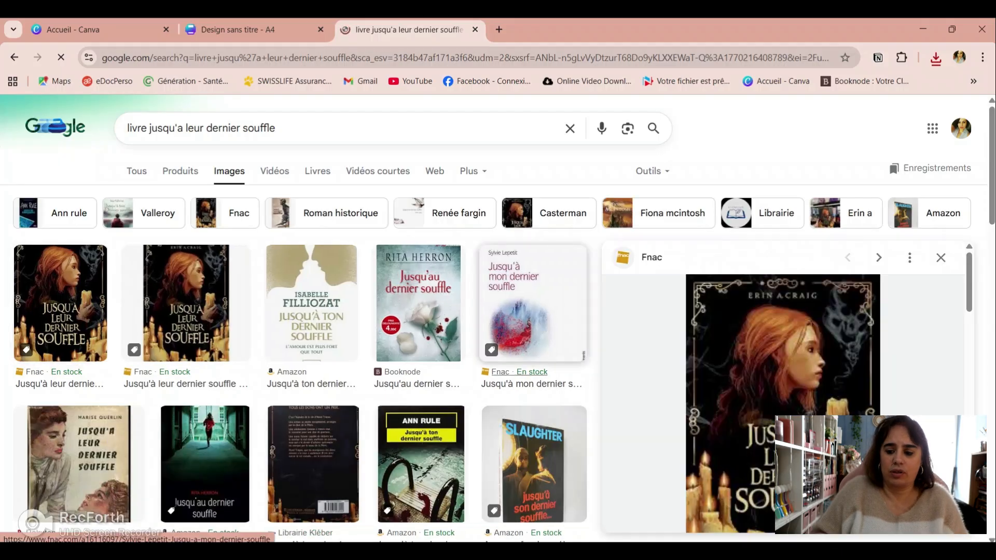
Step: Save the Fnac cover image of "Jusqu'à leur dernier souffle" to the computer
right_click(768, 330)
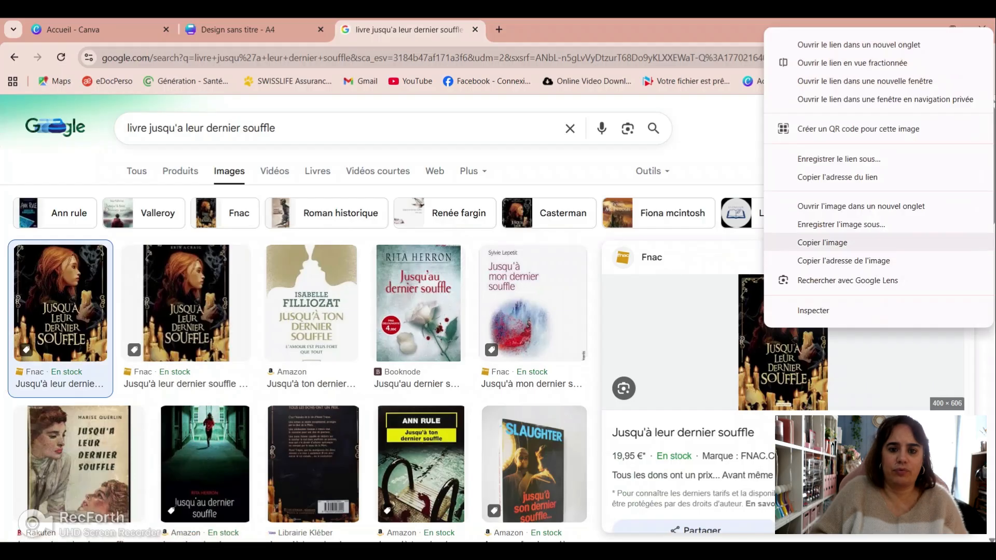
left_click(841, 225)
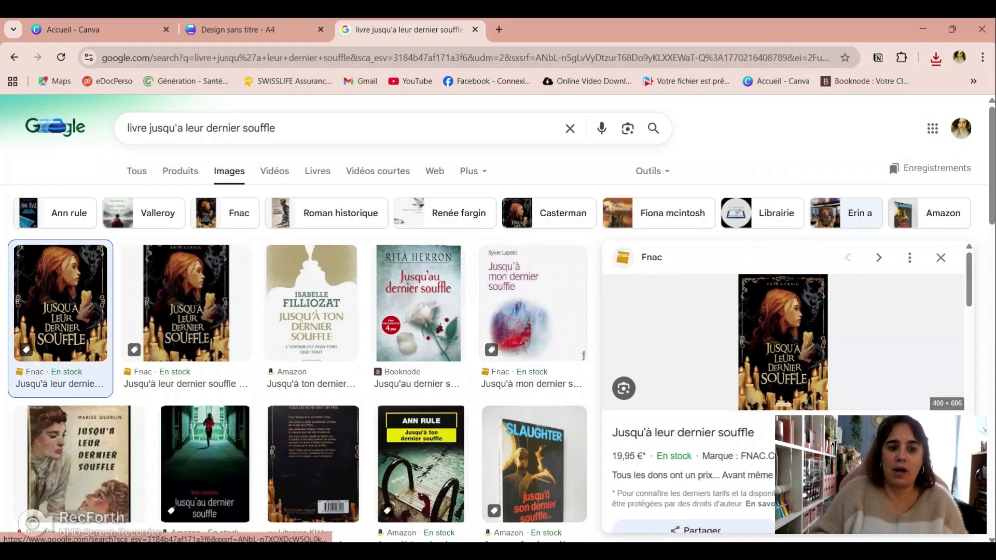
key("Return")
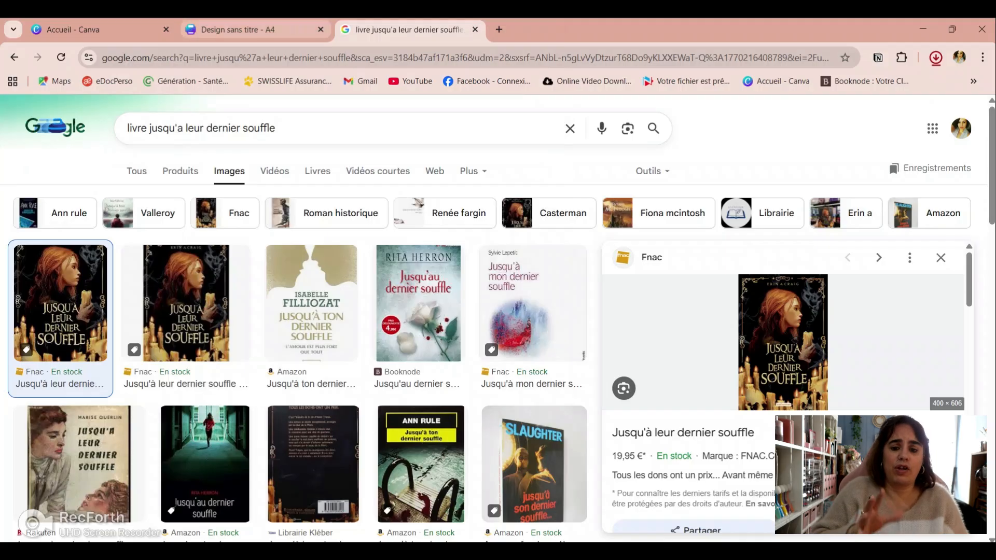
left_click(243, 29)
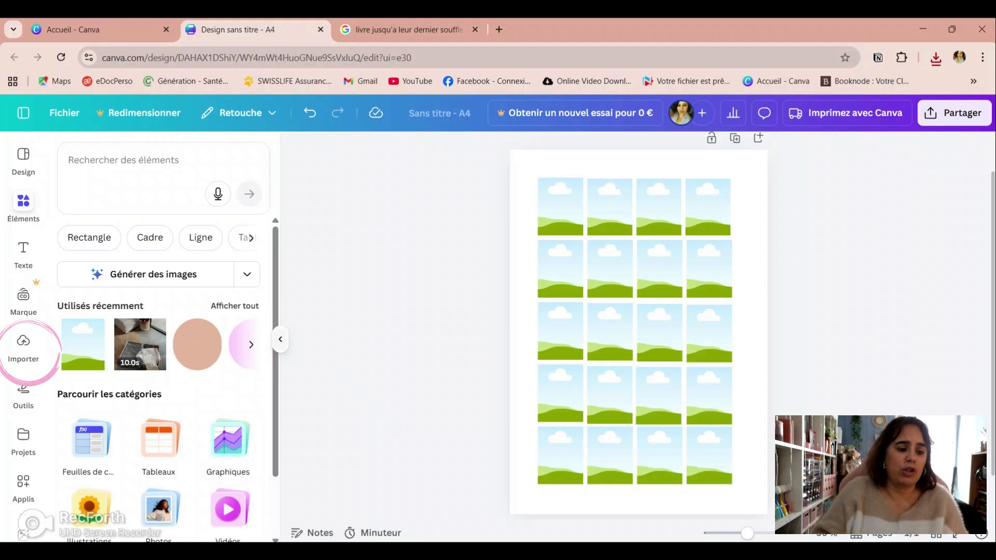
left_click(281, 339)
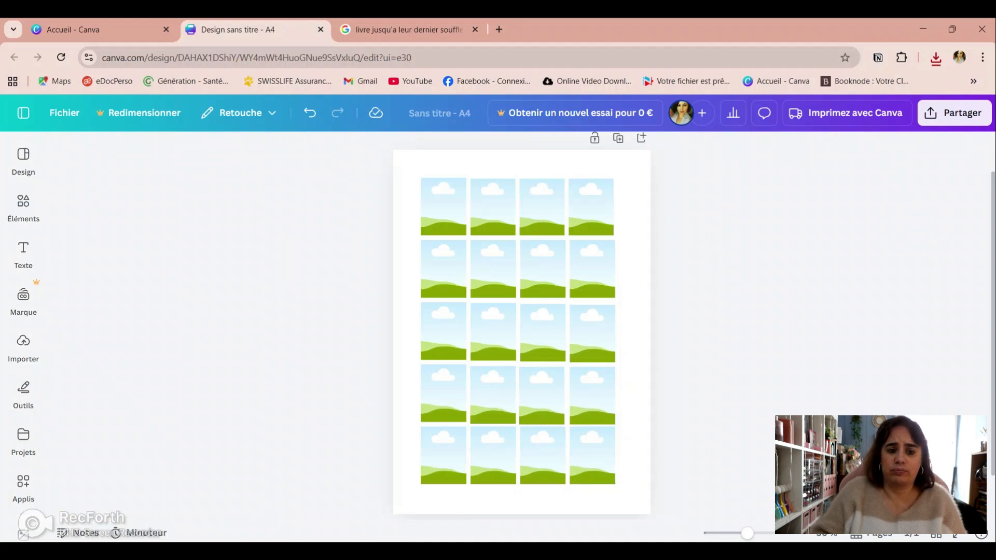
mouse_move(23, 346)
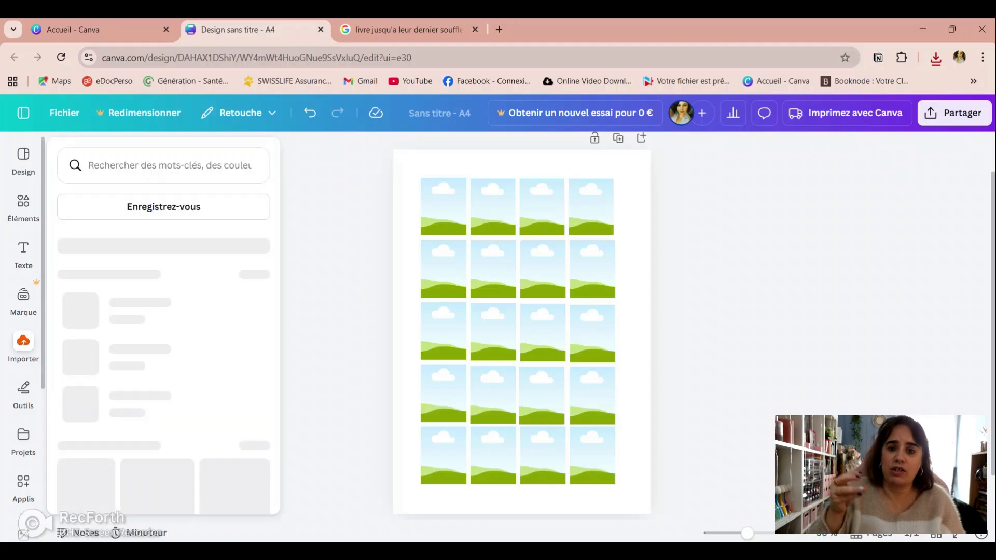
left_click(24, 347)
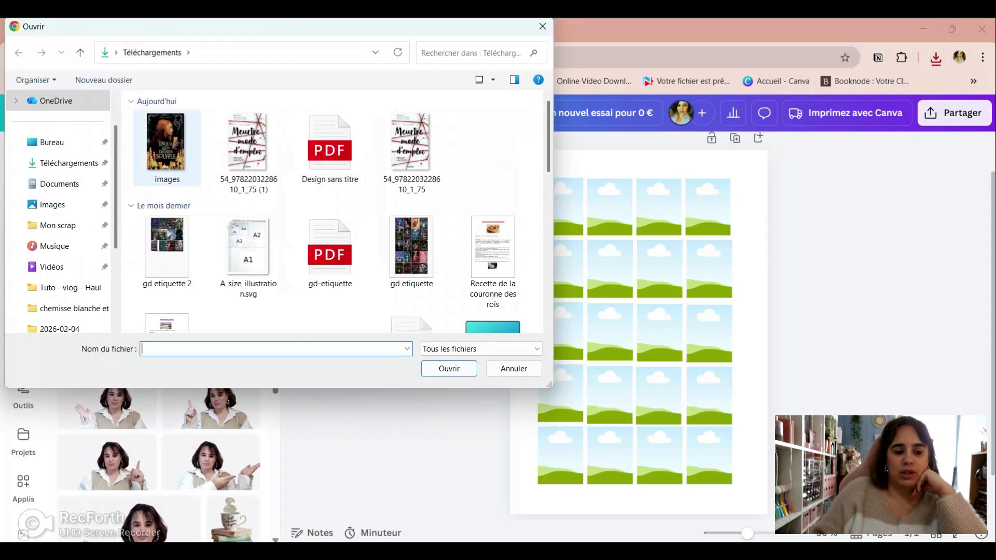
left_click_drag(130, 129, 264, 151)
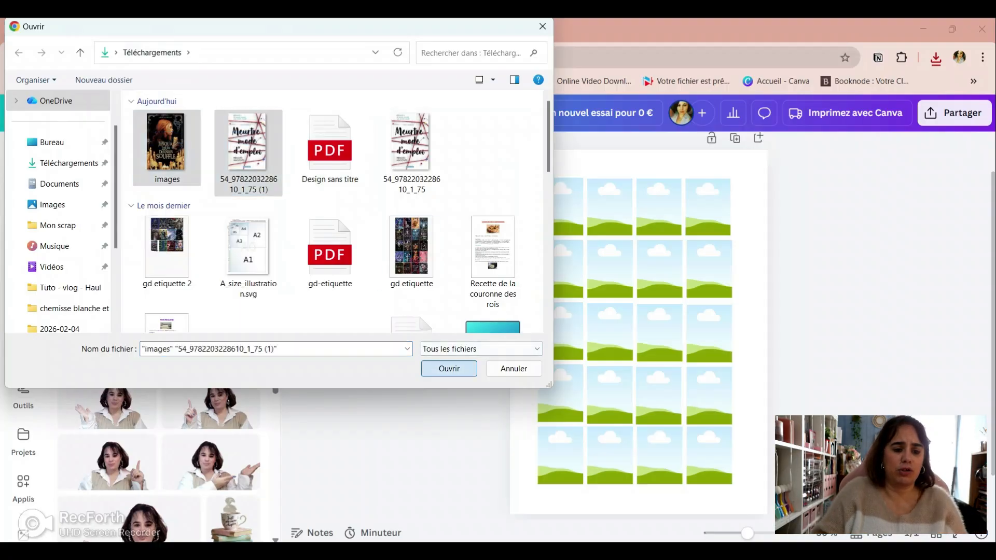
left_click(449, 368)
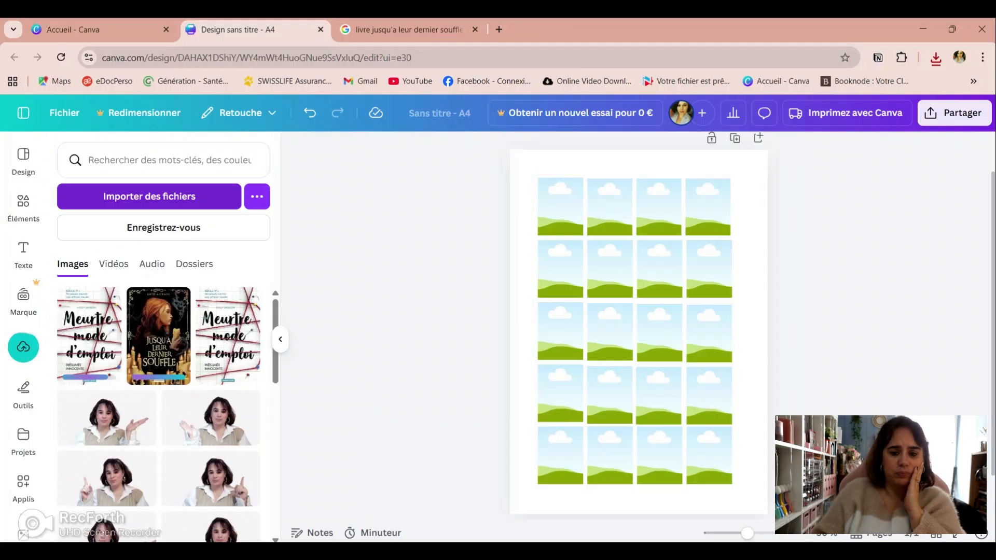
Step: Move the extra copy of the "Meurtre mode d'emploi" cover in the uploads to the trash
left_click(208, 301)
left_click(246, 509)
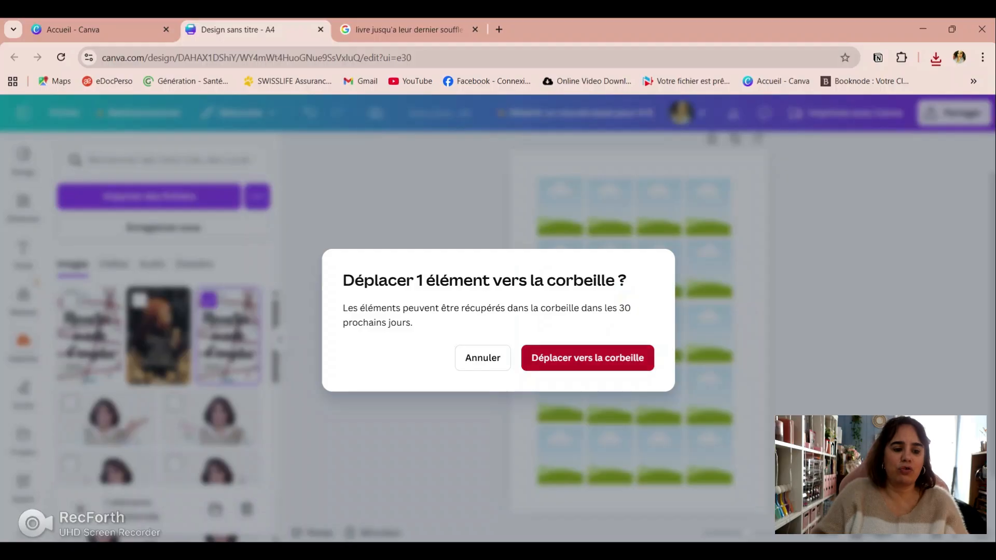
left_click(587, 358)
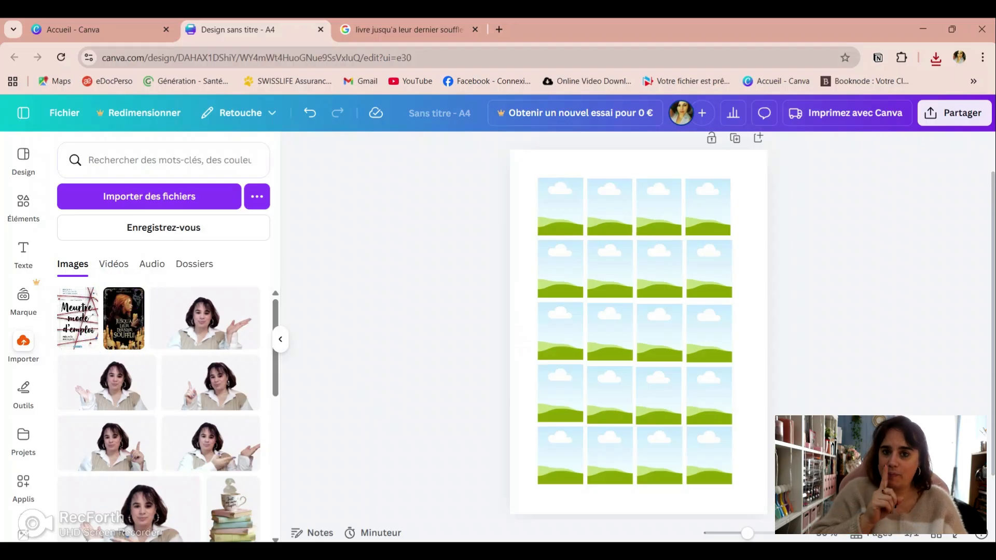
Step: Place the "Jusqu'à leur dernier souffle" and "Meurtre mode d'emploi" covers in the first and second frames of the top row
left_click(123, 319)
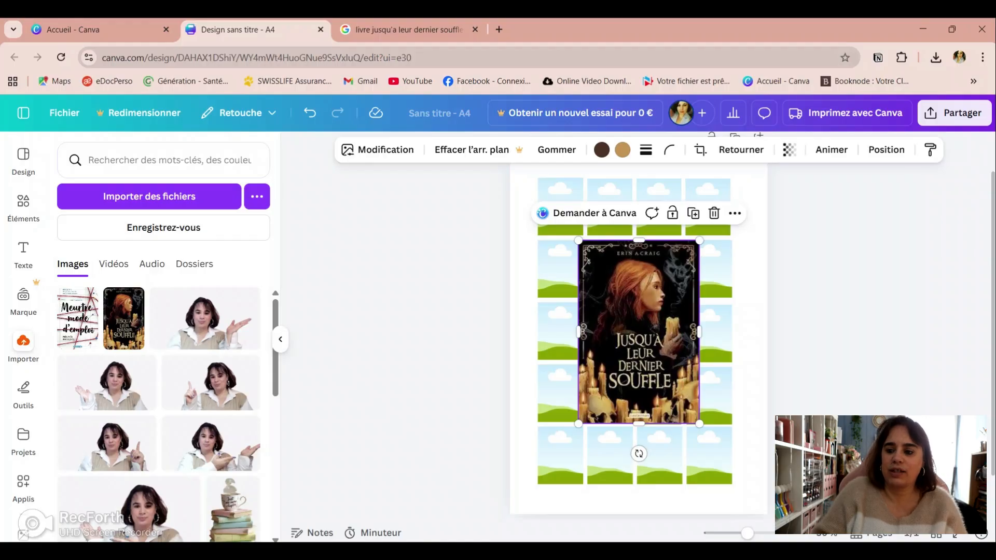
left_click_drag(639, 332, 568, 244)
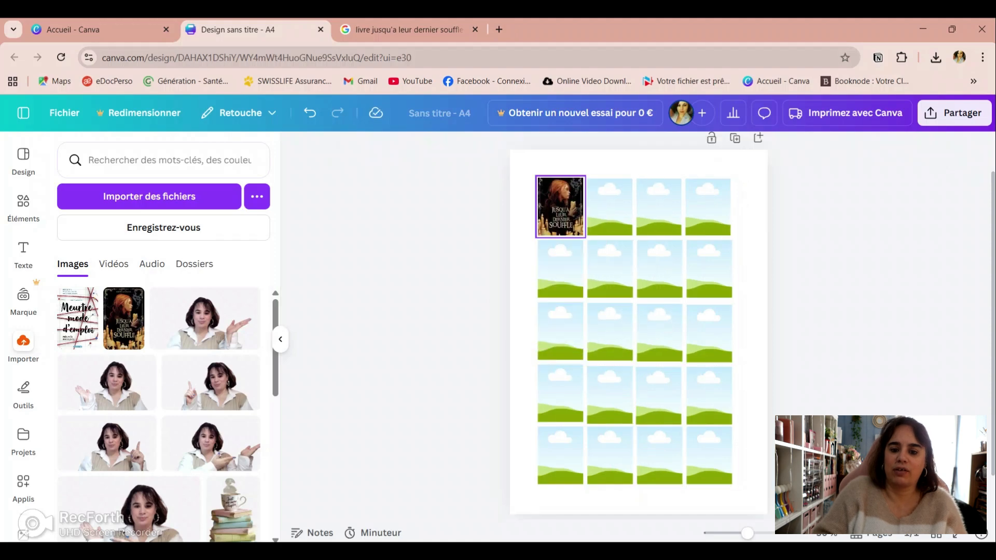
key("ctrl+plus")
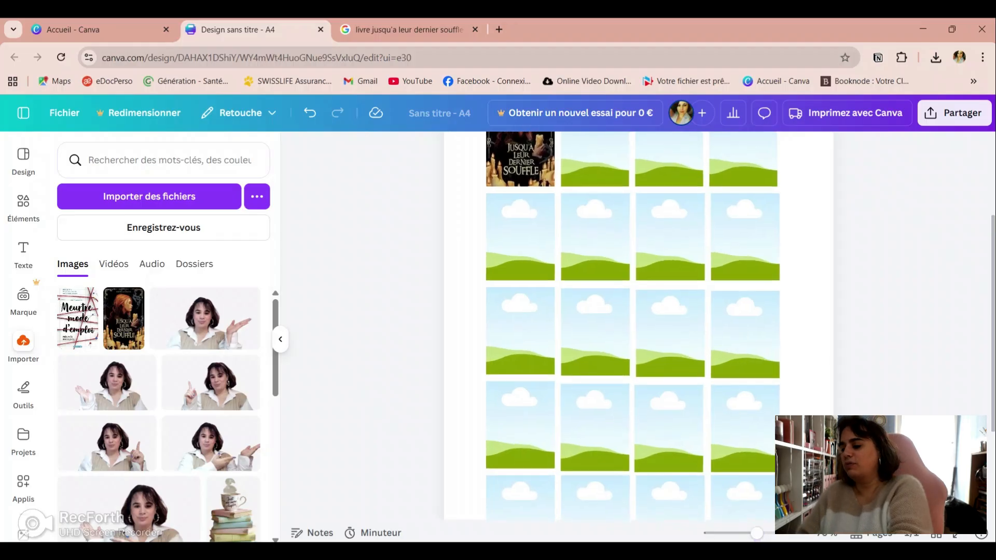
scroll(638, 322, "up", 3)
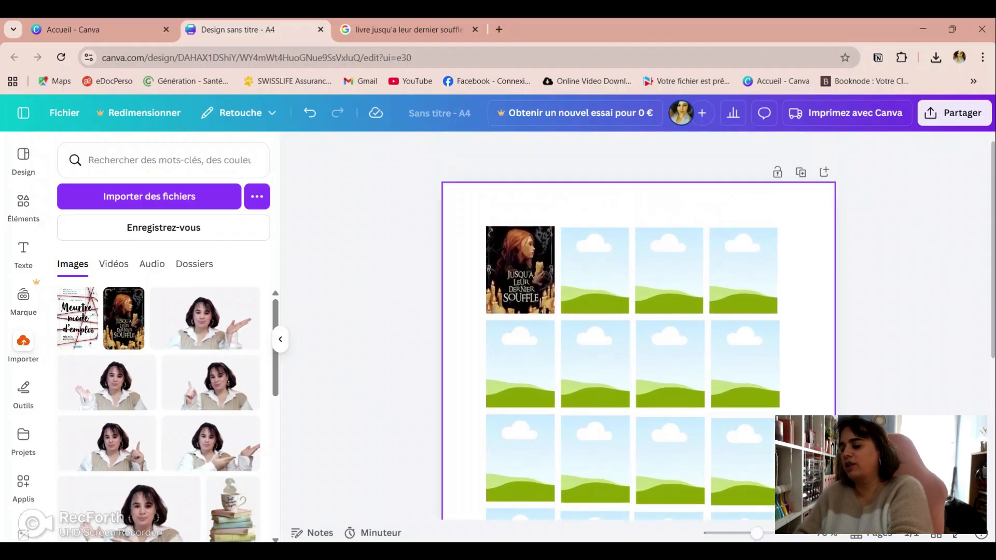
left_click(520, 269)
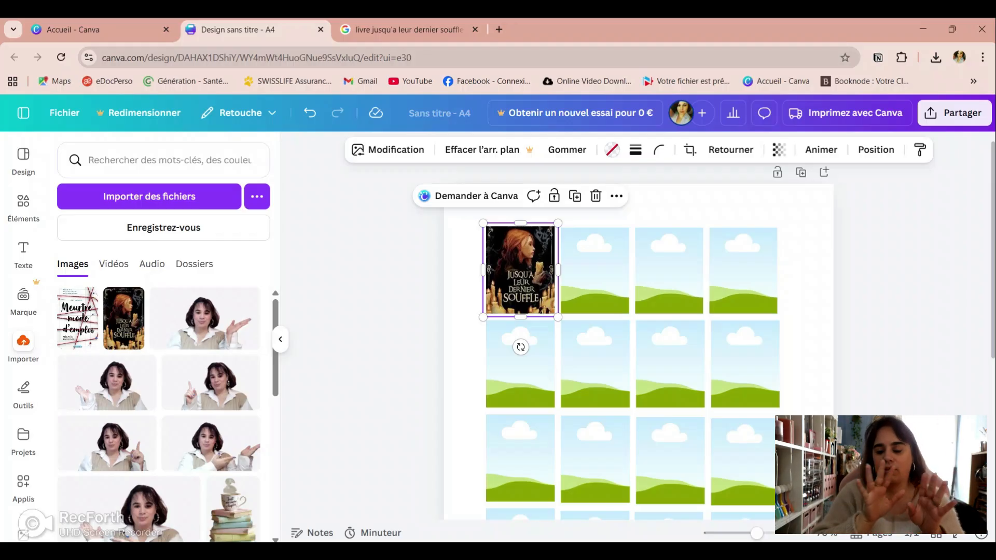
left_click(807, 290)
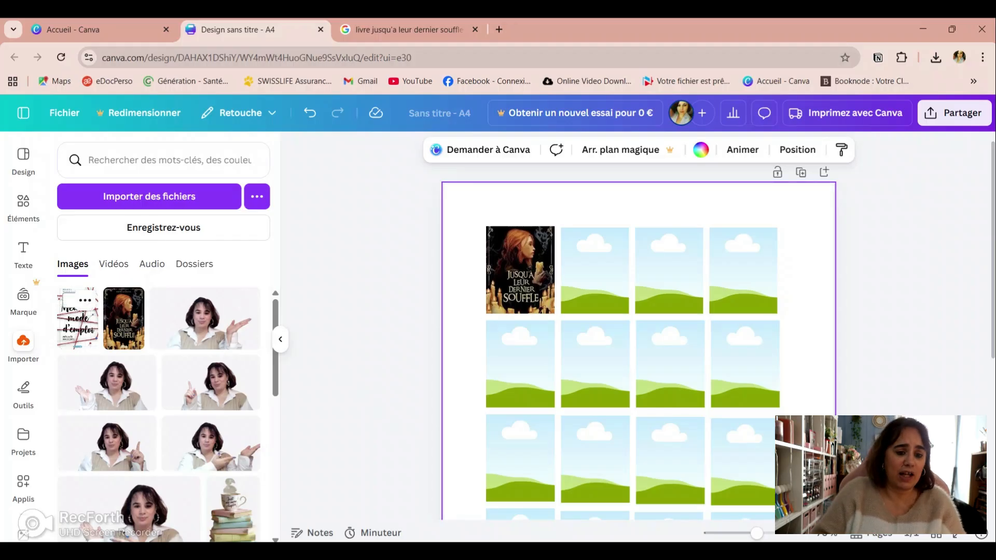
left_click(76, 319)
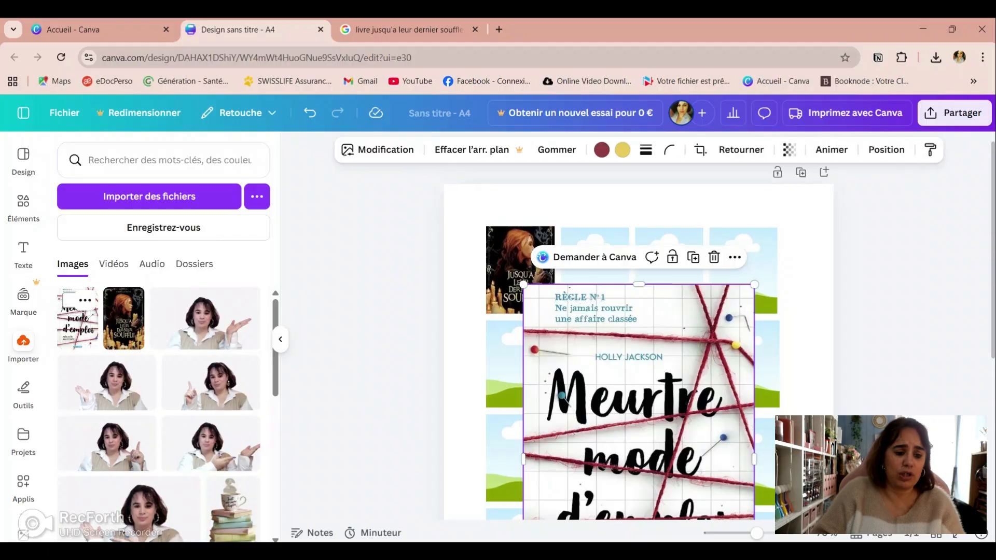
left_click_drag(619, 447, 596, 280)
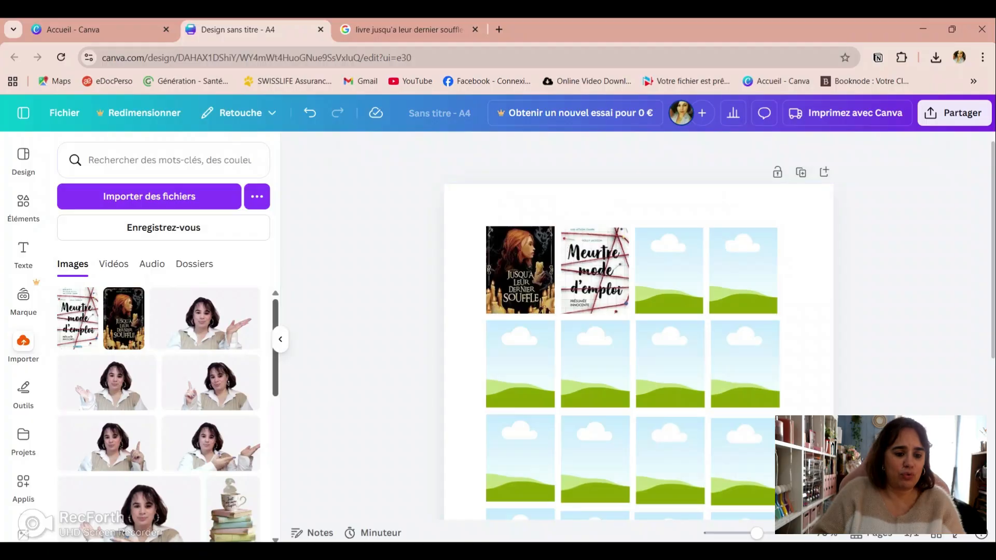
Step: Find the green "Glow of the Everflame" cover among the uploads and place it in the third frame of the top row
scroll(158, 415, "down", 10)
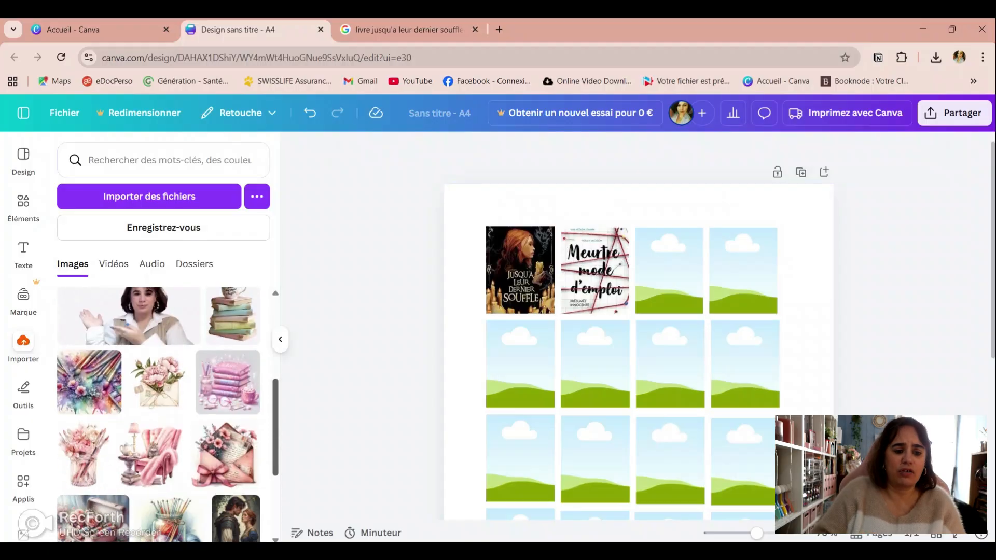
scroll(158, 415, "down", 2)
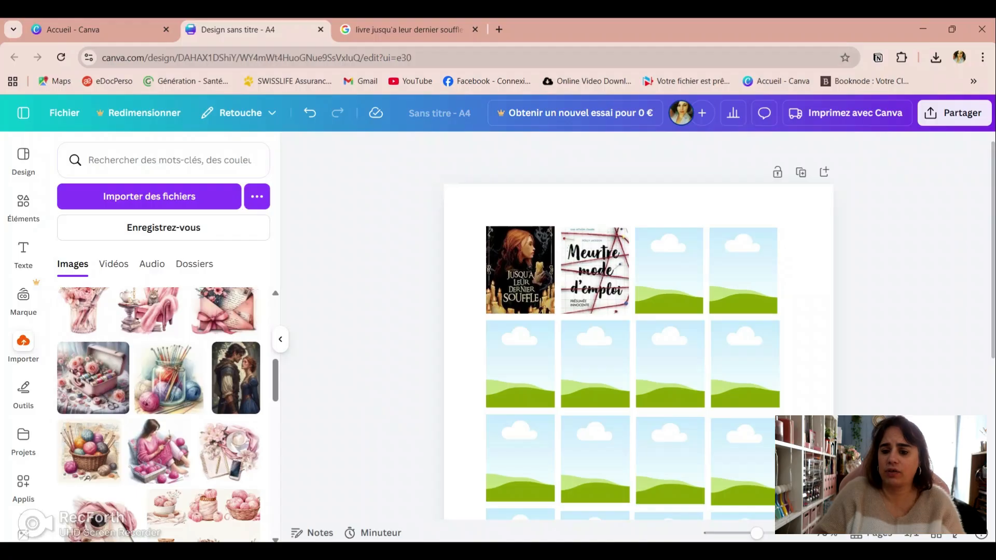
scroll(158, 415, "down", 10)
scroll(158, 415, "down", 5)
scroll(84, 363, "down", 4)
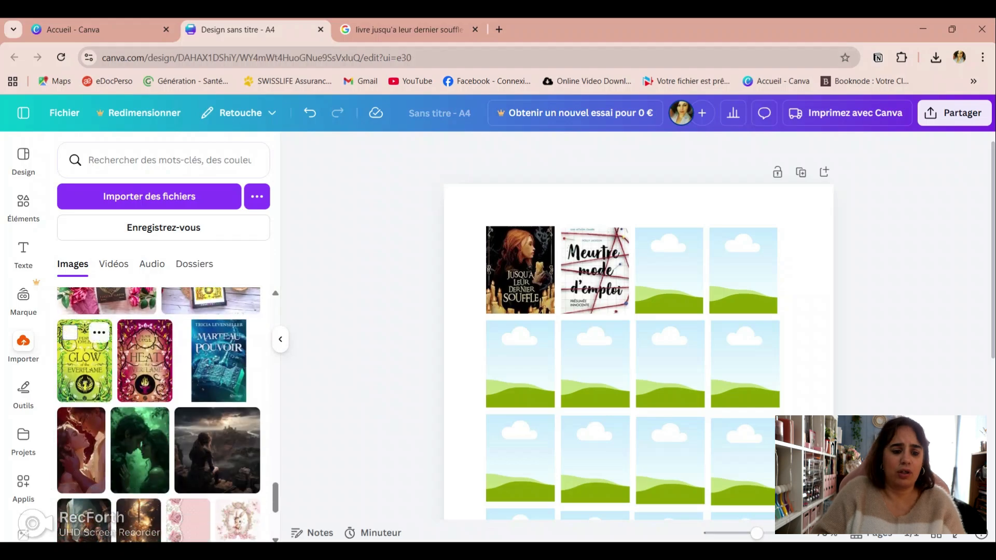
left_click(85, 363)
left_click_drag(623, 410, 655, 316)
left_click_drag(670, 363, 670, 270)
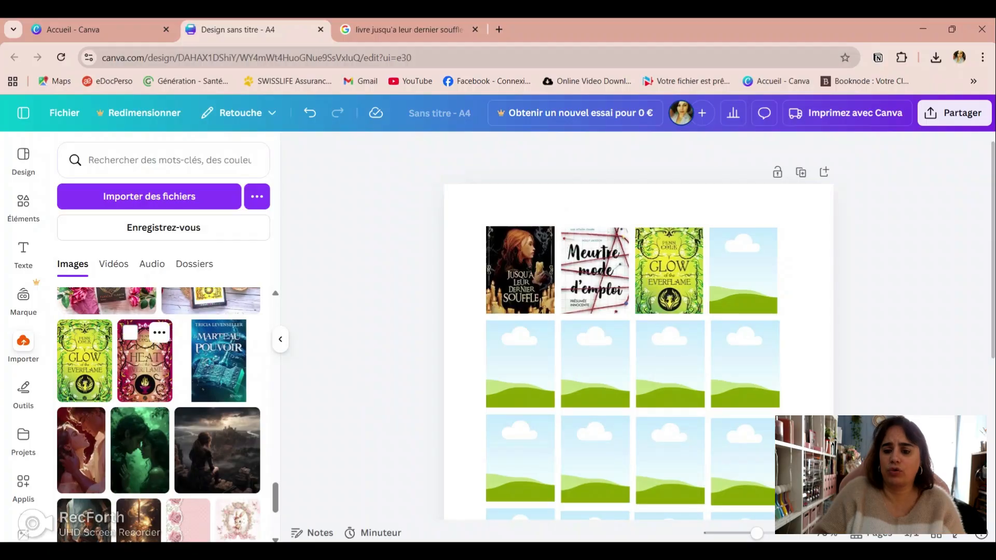
Step: Fill the top row's fourth frame with the "Heat of the Everflame" cover and the second row's first frame with the blue "Marteau Pouvoir" cover
left_click(145, 363)
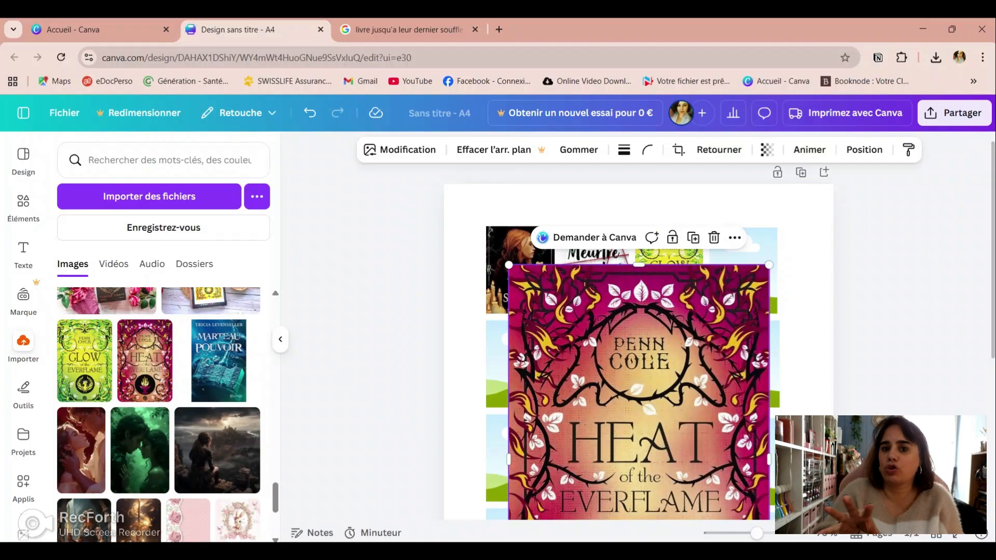
left_click_drag(651, 356, 744, 270)
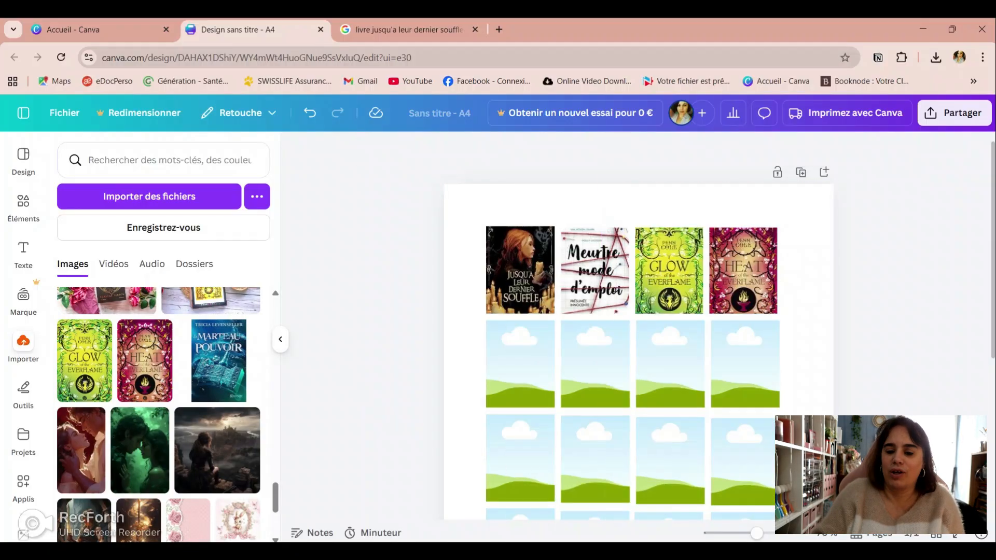
left_click(218, 361)
left_click_drag(613, 419, 520, 362)
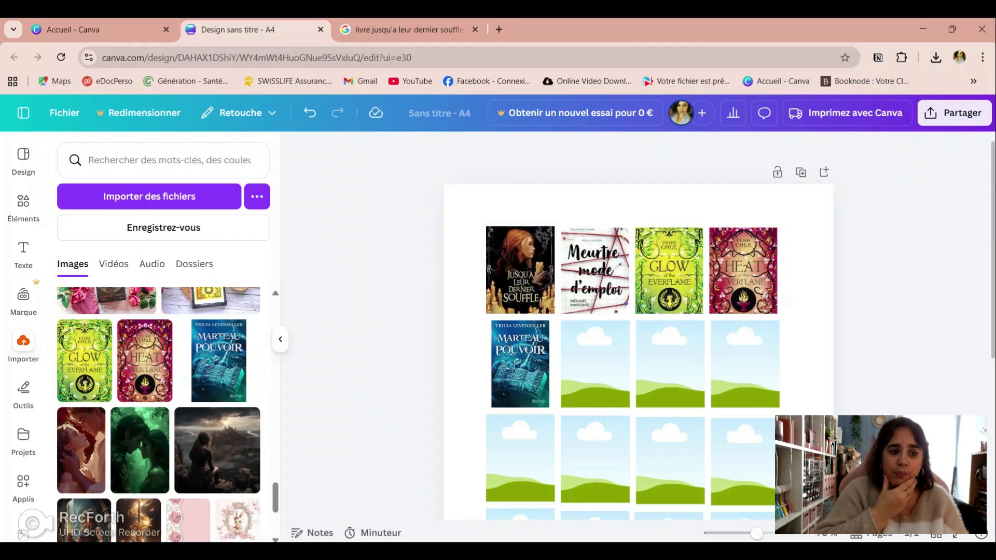
left_click_drag(756, 533, 748, 533)
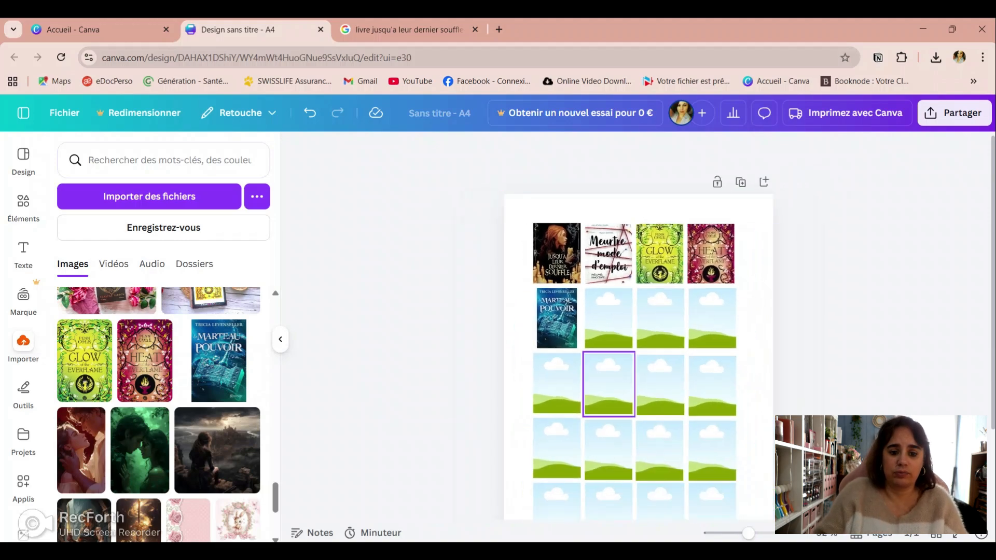
Step: Open the "Vignette livre grande" design and look through its pages of filled and empty book cover frames
key("ctrl+1")
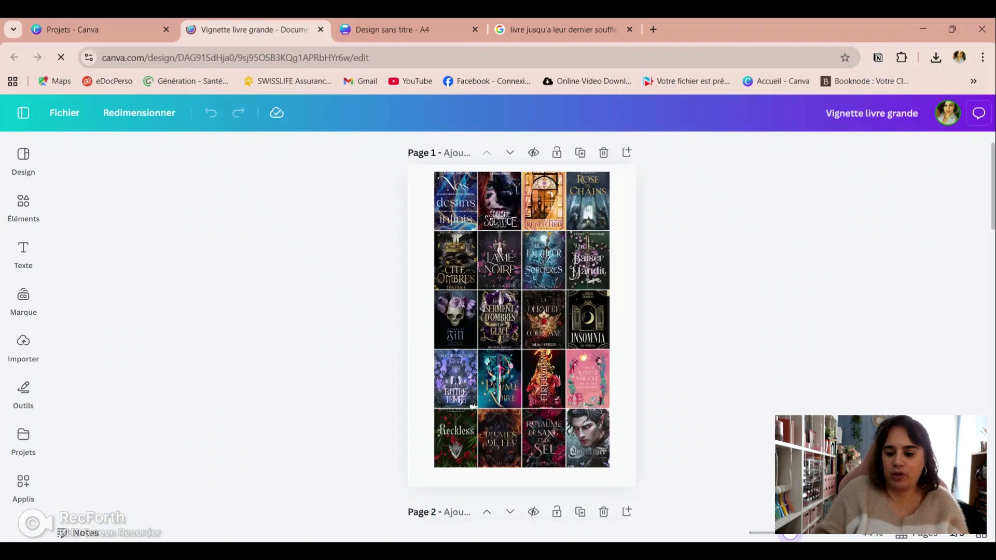
left_click_drag(790, 535, 809, 534)
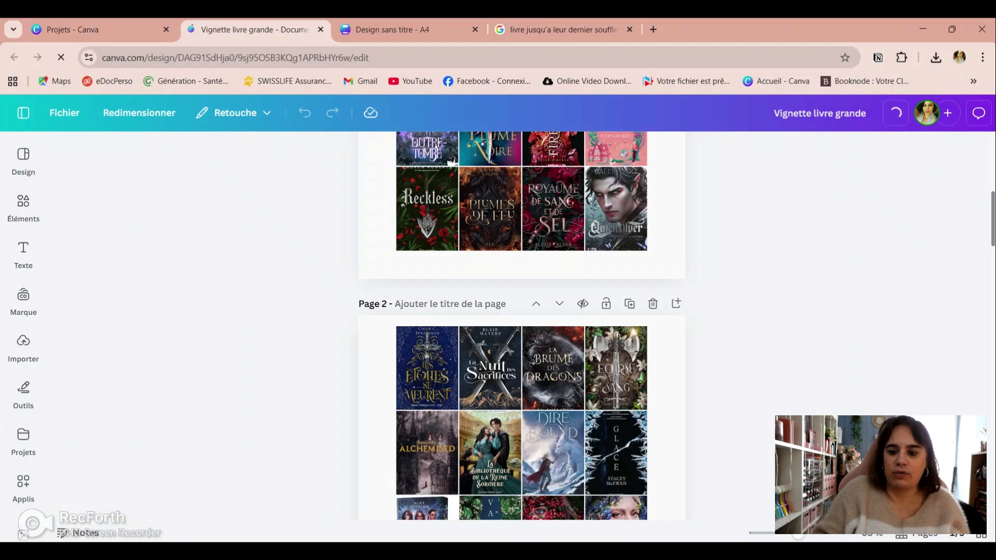
scroll(521, 325, "down", 3)
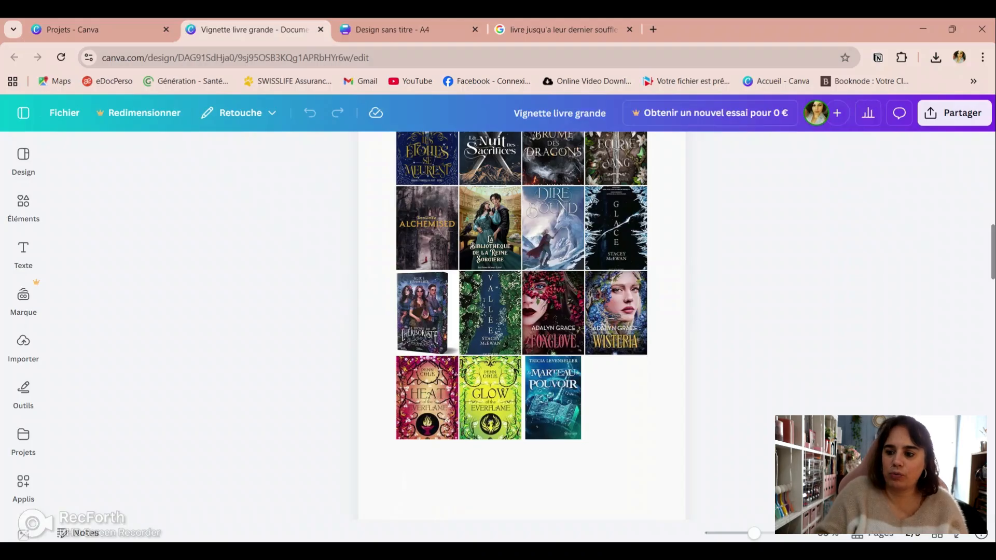
scroll(522, 326, "down", 3)
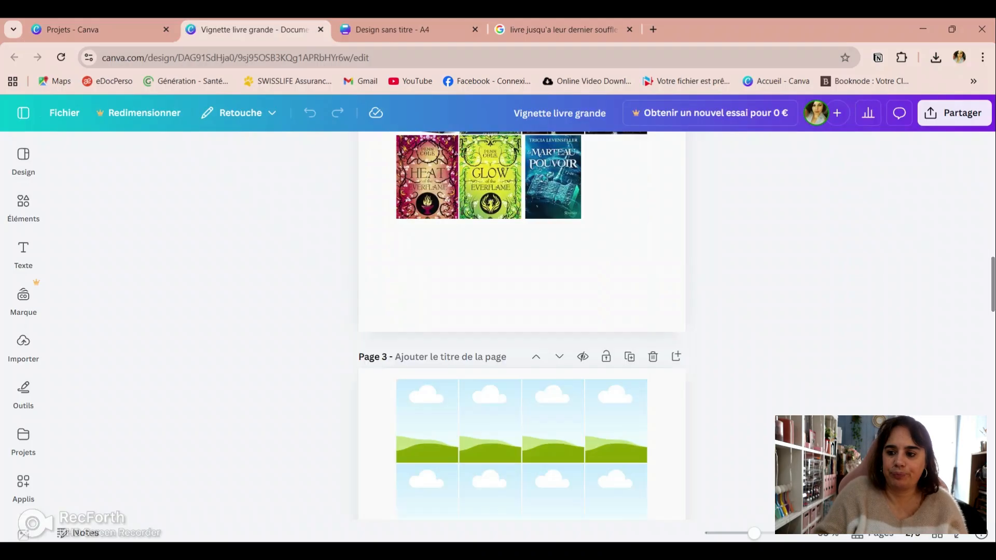
scroll(521, 326, "down", 2)
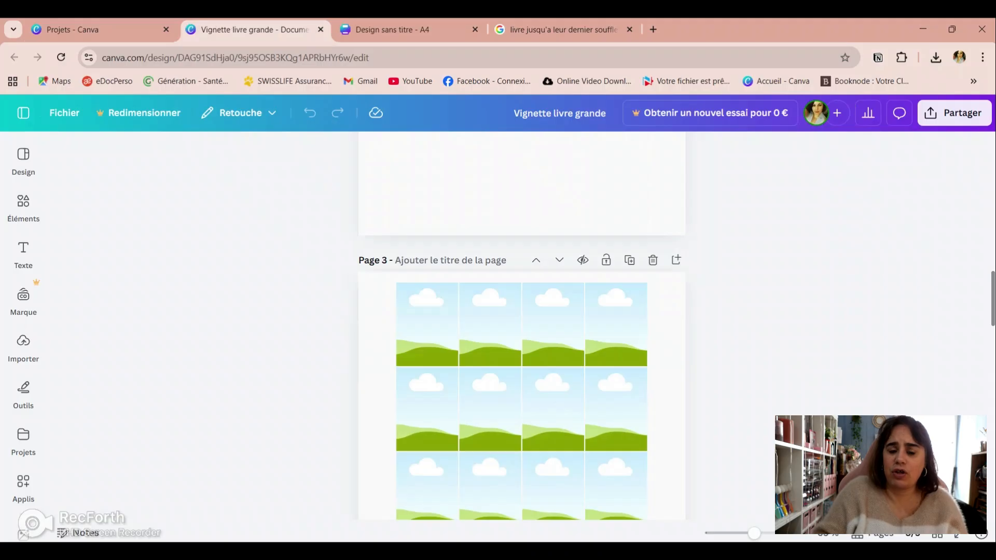
scroll(522, 326, "down", 4)
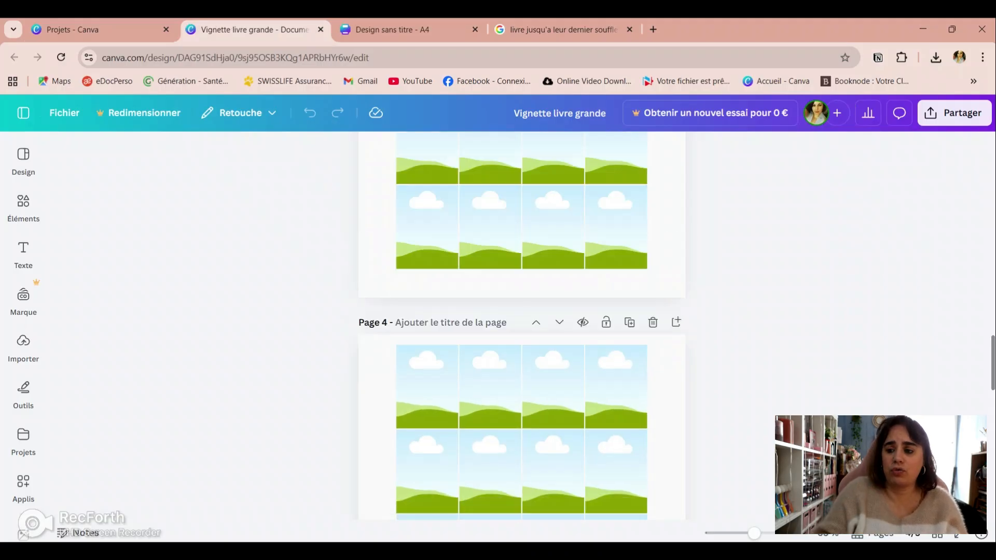
scroll(522, 326, "down", 6)
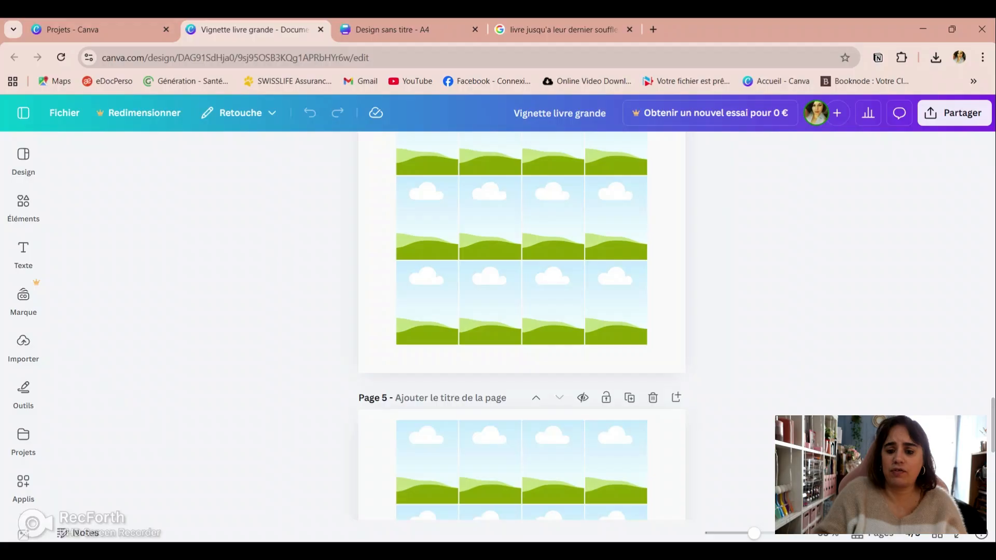
Step: Delete page 5 of the "Vignette livre grande" design and duplicate the empty frame grid of page 4
left_click(653, 397)
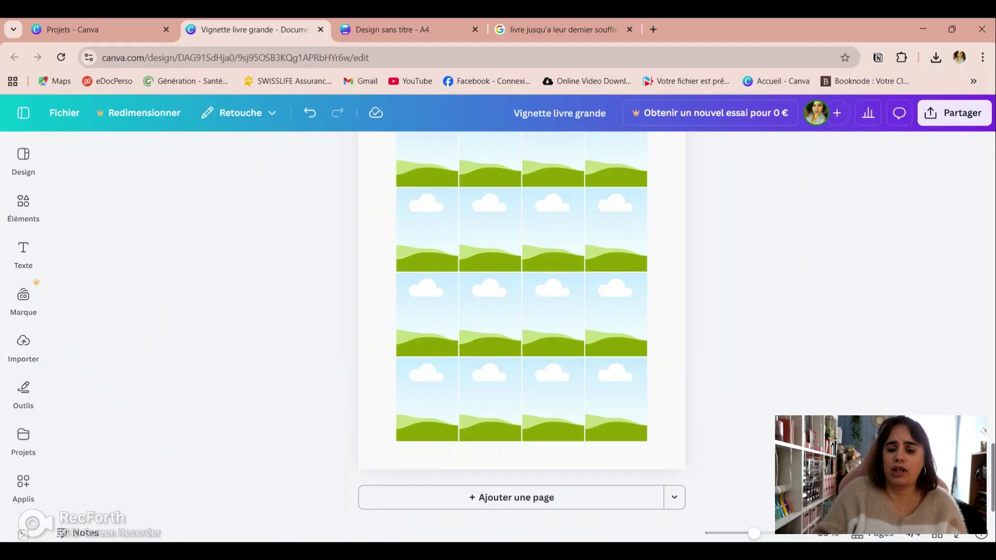
scroll(522, 312, "down", 3)
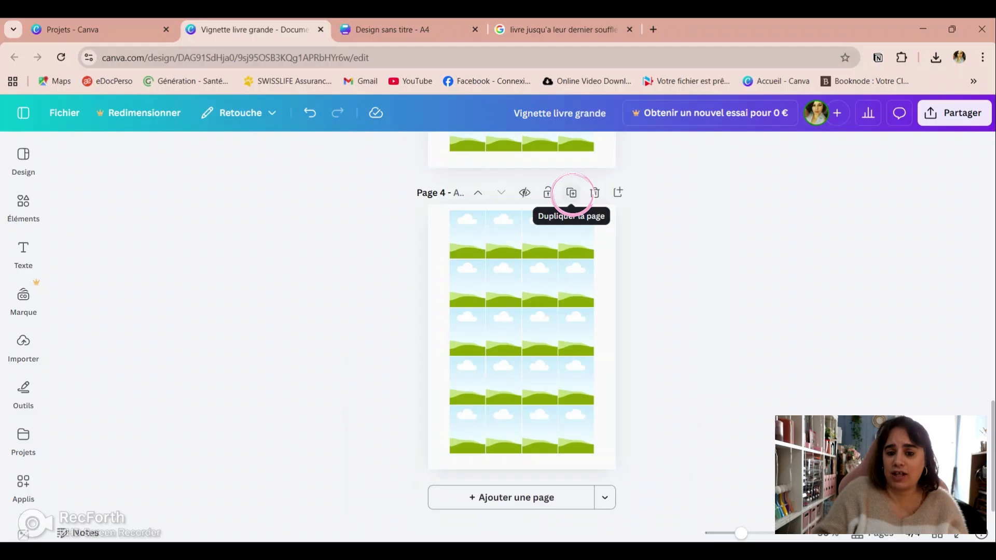
left_click(572, 193)
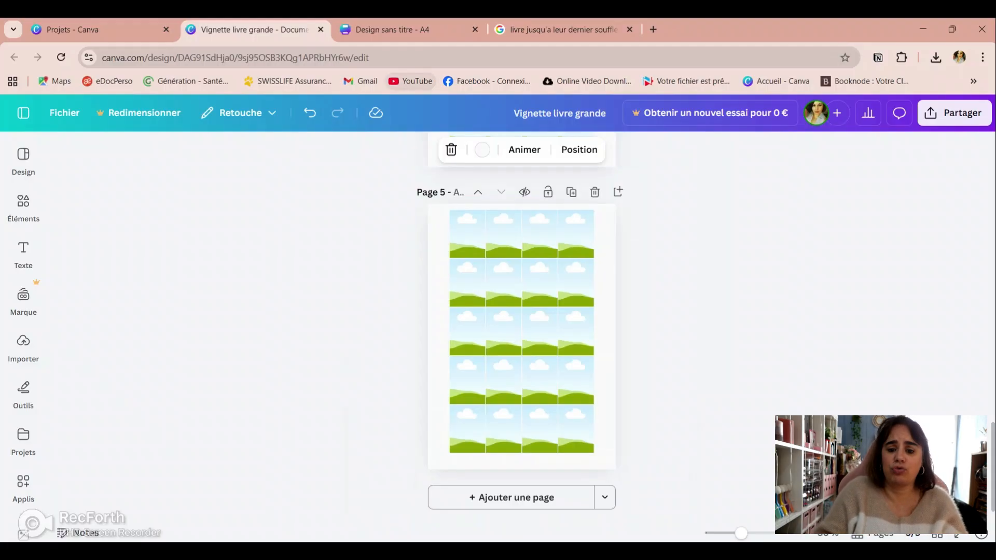
Step: Close the "Vignette livre grande" design, return to the untitled A4 design and duplicate its page
key("ctrl+w")
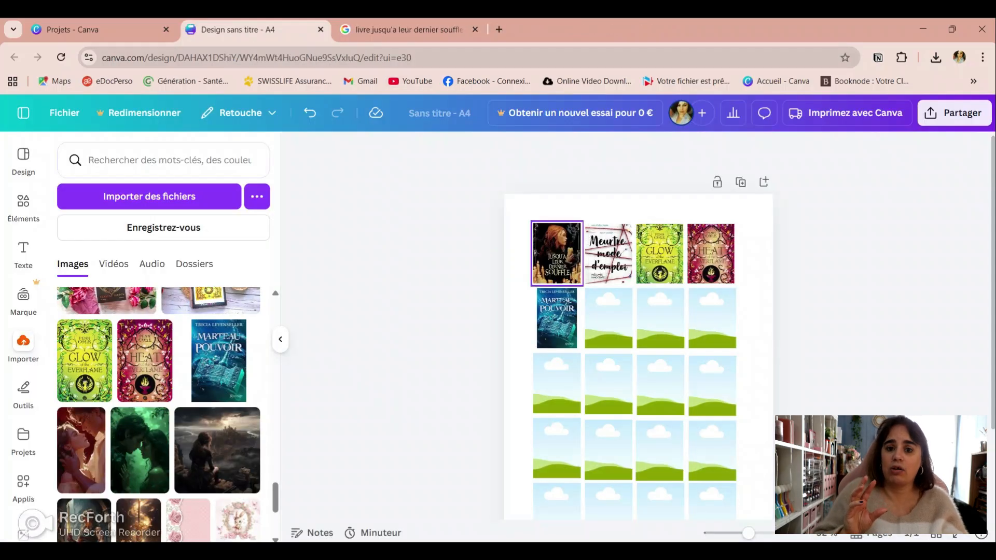
left_click(557, 254)
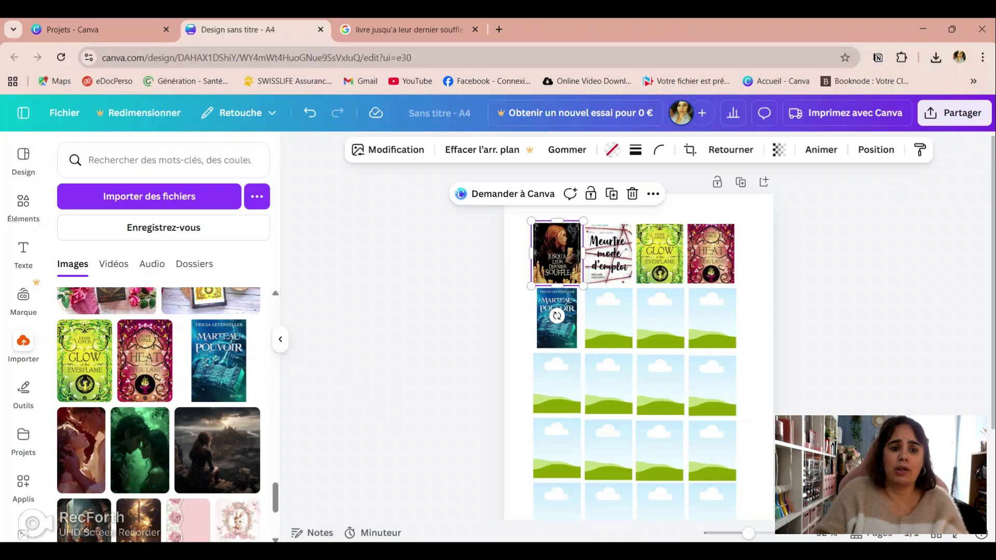
key("Escape")
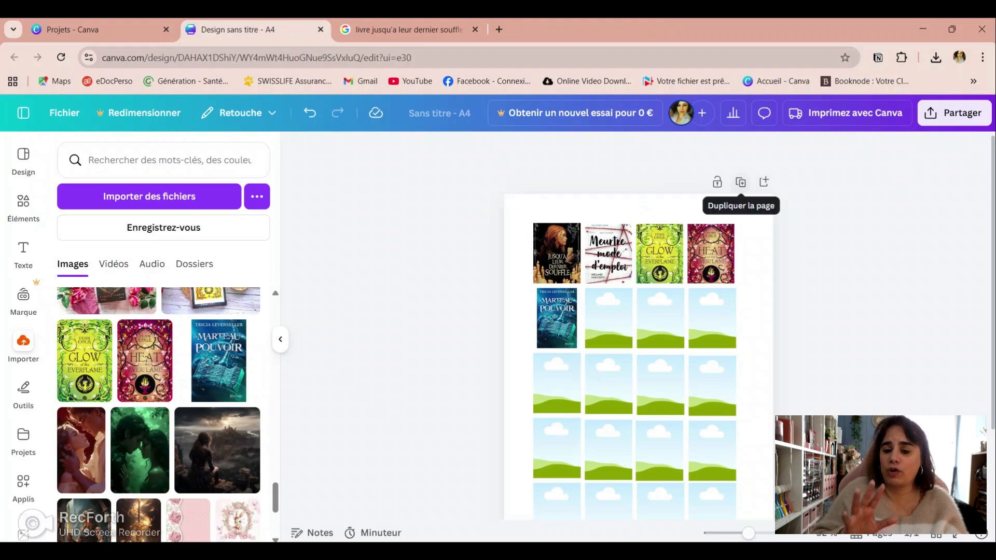
left_click(741, 182)
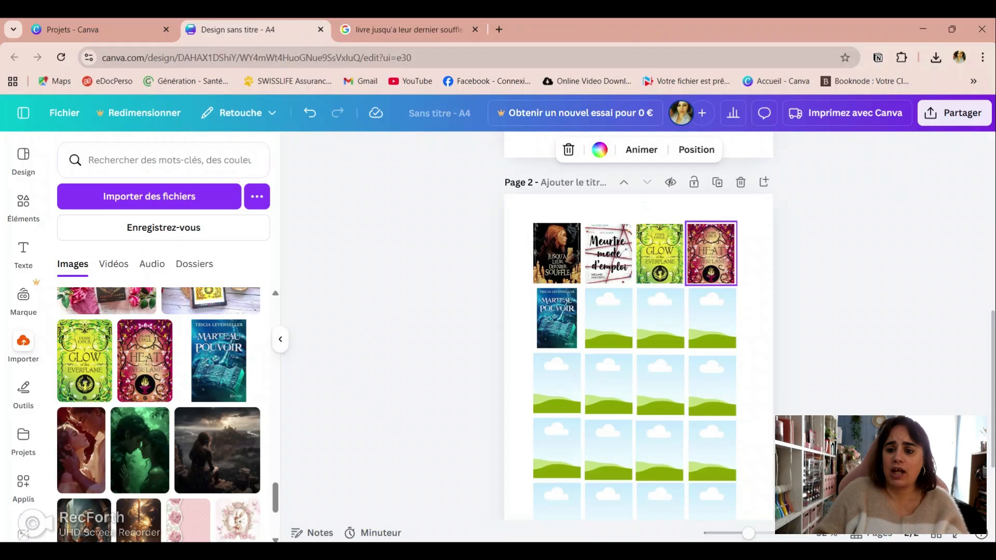
Step: Remove the "Heat of the Everflame", "Glow of the Everflame" and "Meurtre mode d'emploi" images from page 2, keeping their frames
left_click(710, 253)
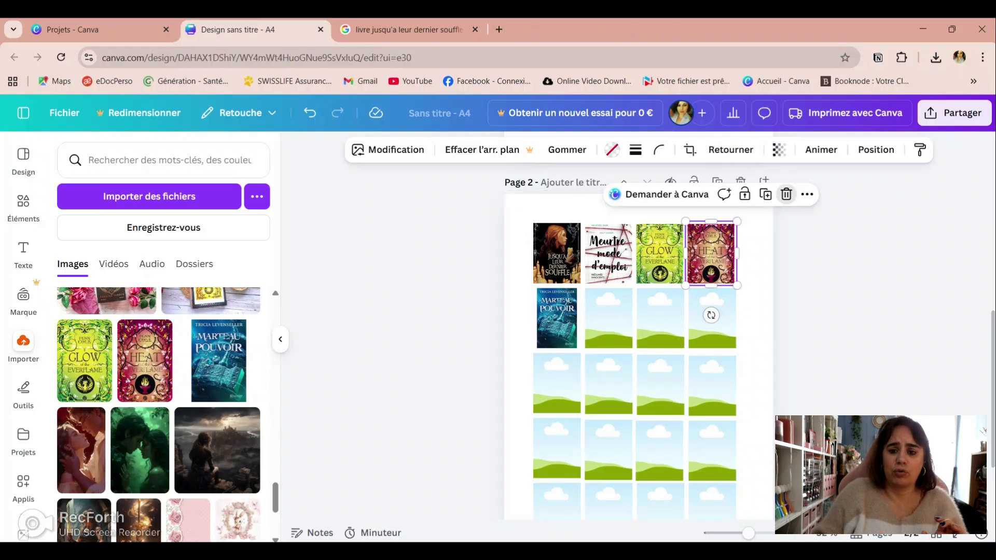
key("Delete")
left_click(660, 253)
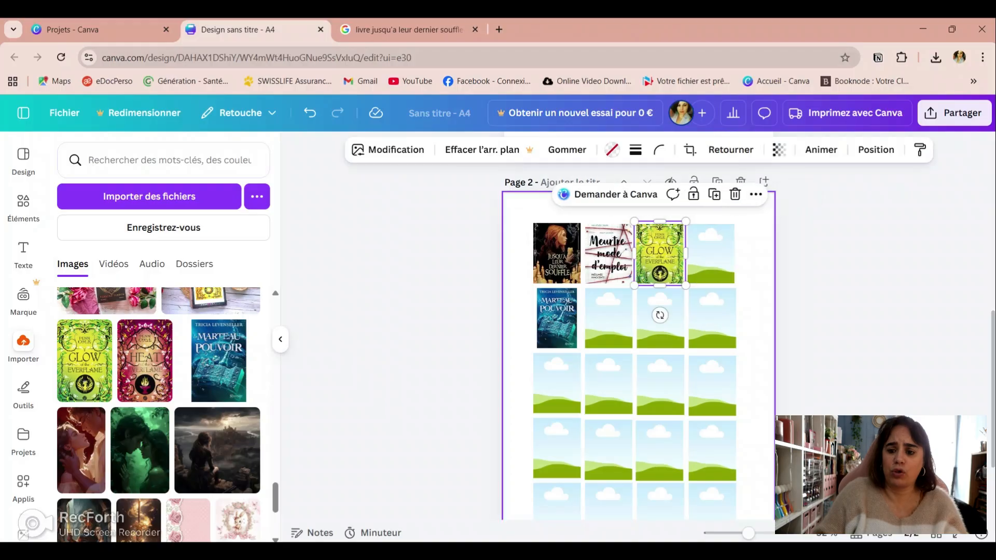
left_click(735, 194)
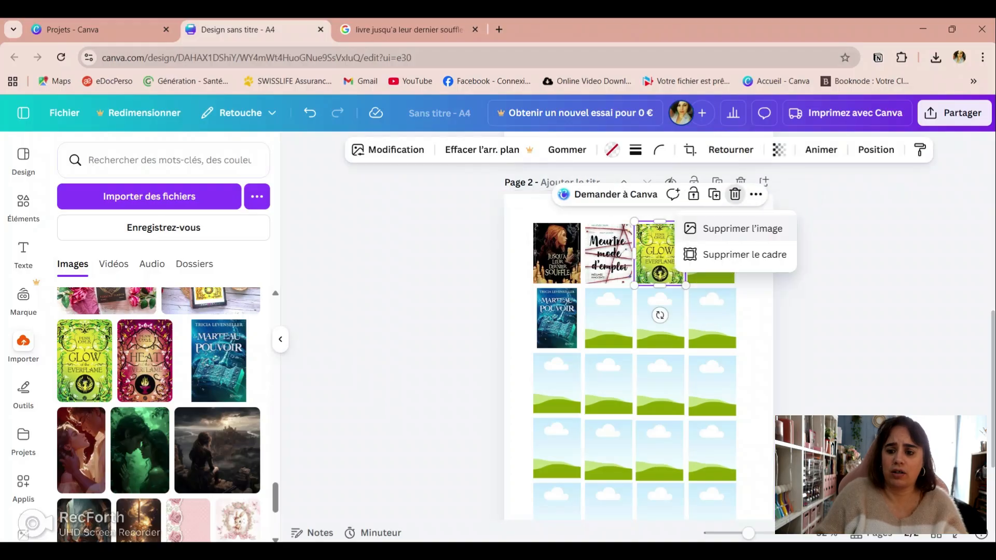
left_click(742, 229)
left_click(684, 194)
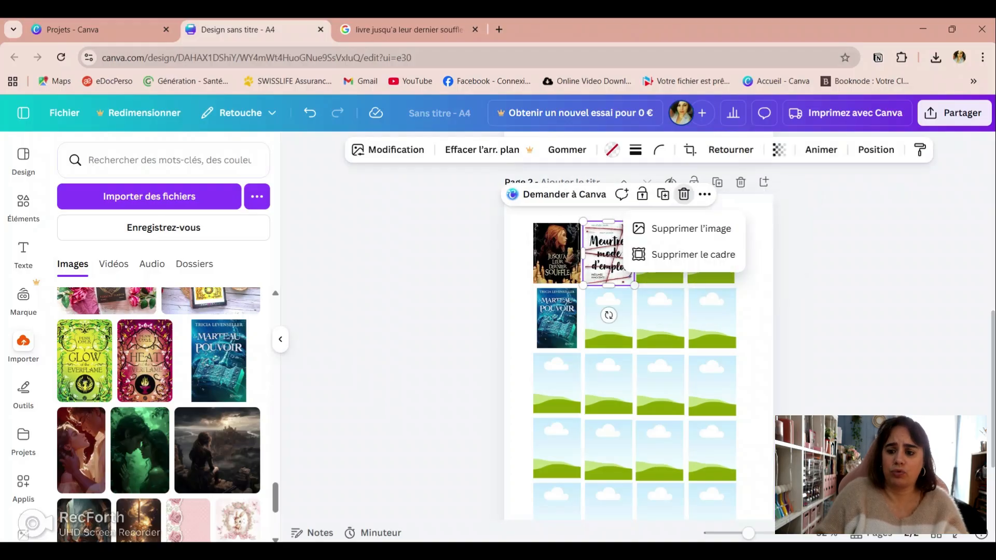
left_click(691, 228)
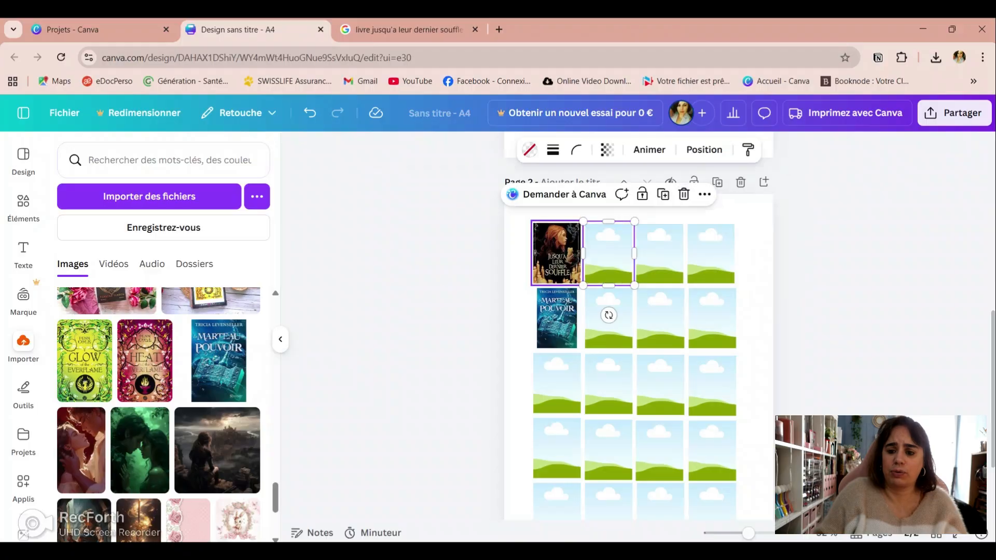
Step: Remove the "Marteau Pouvoir" and "Jusqu'à leur dernier souffle" images from page 2, keeping their frames
left_click(558, 253)
left_click(632, 194)
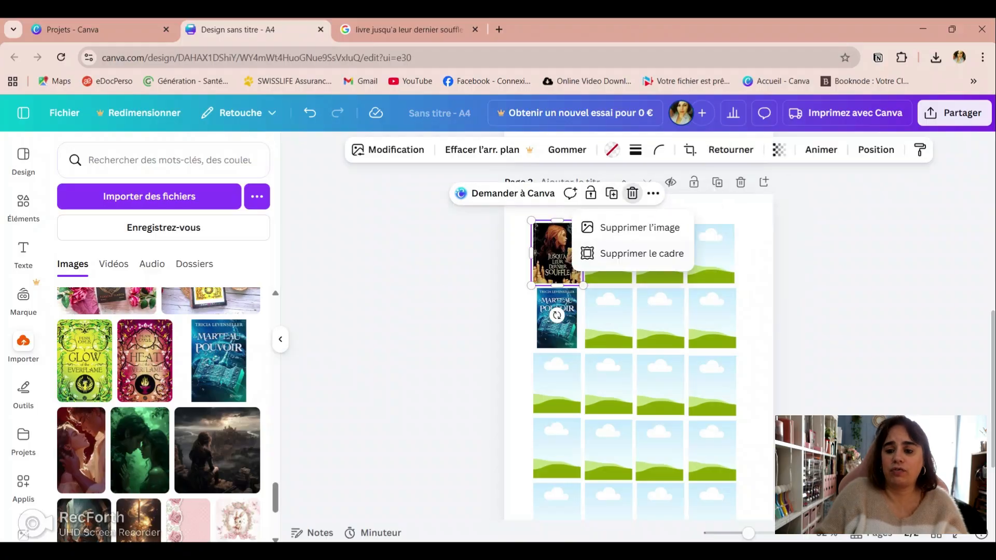
left_click(557, 316)
left_click(557, 315)
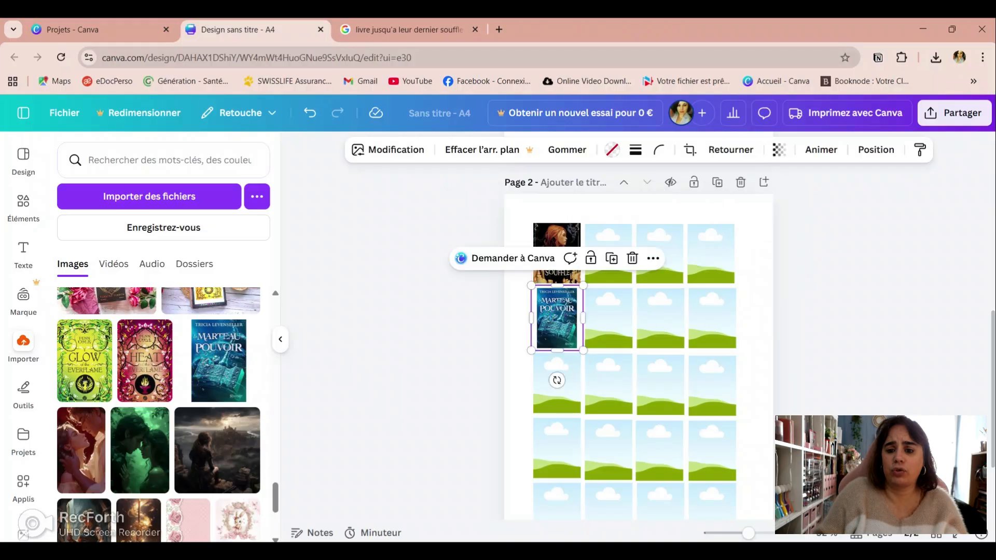
left_click(632, 258)
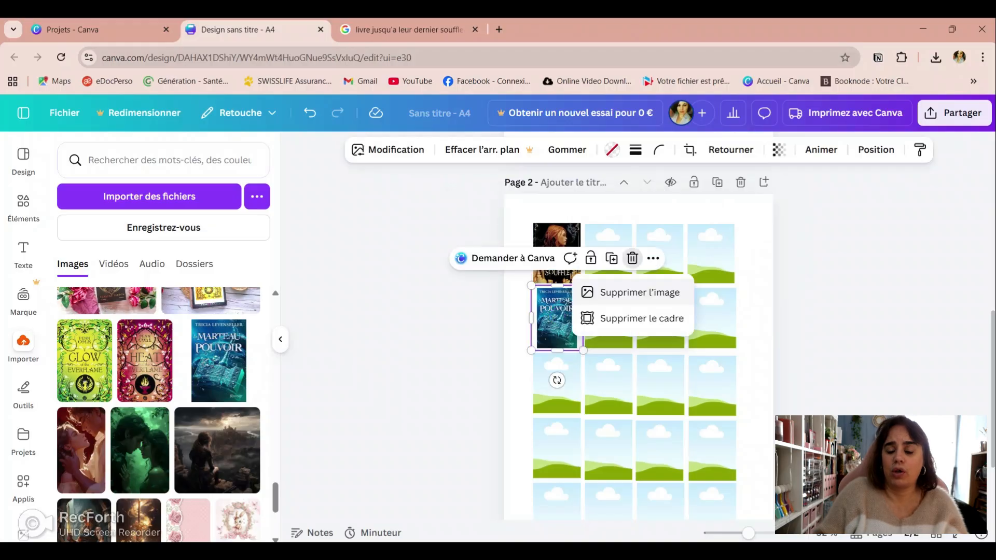
left_click(639, 293)
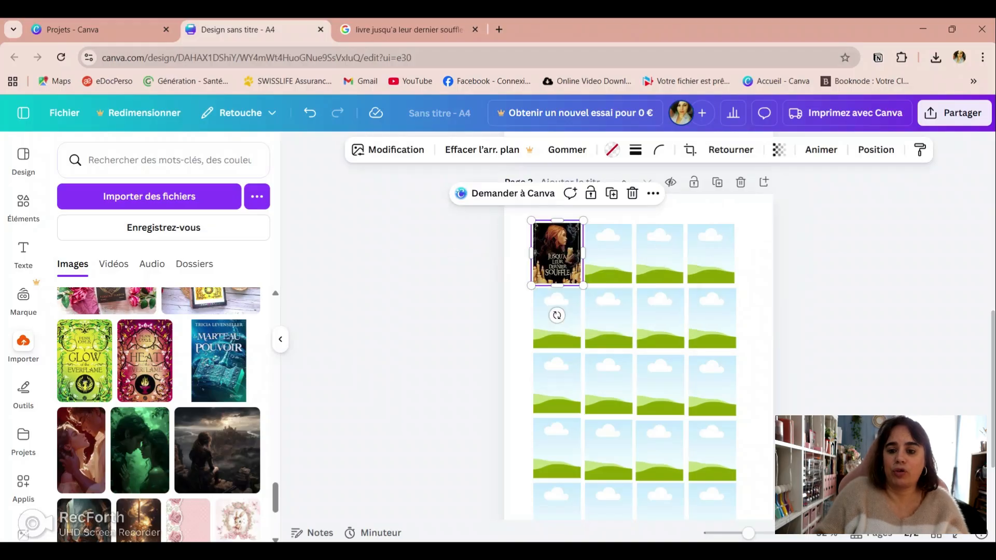
left_click(632, 193)
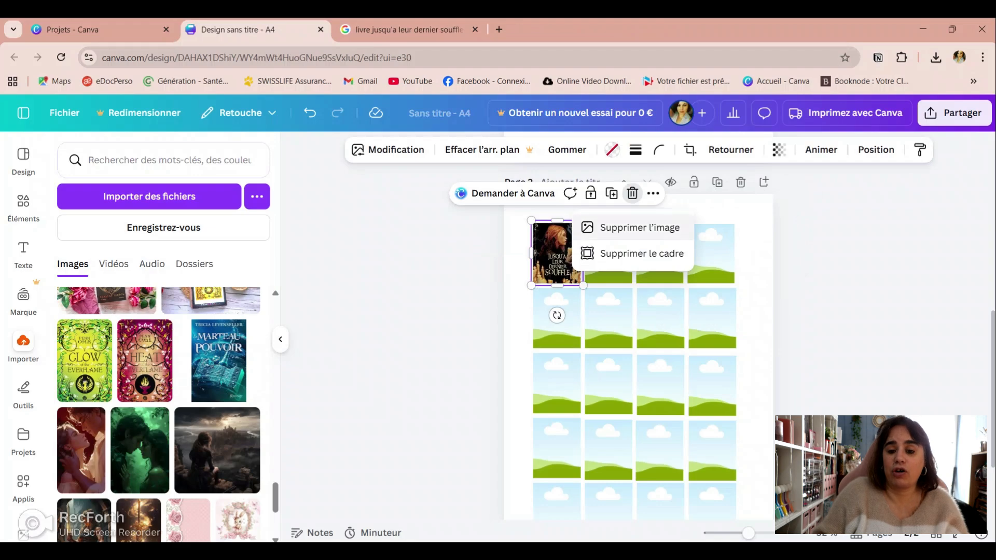
left_click(640, 227)
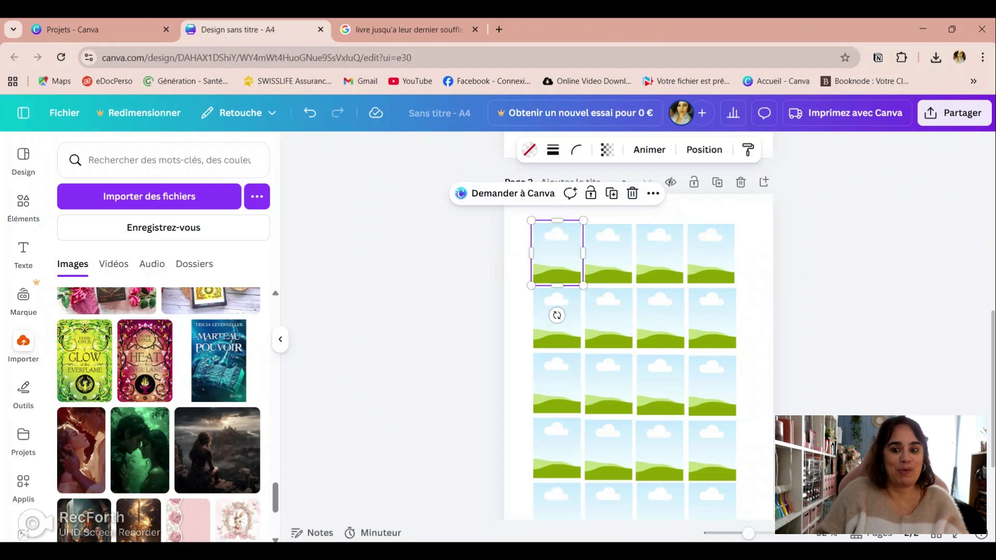
Step: Compare the filled page 1 with the emptied page 2, and duplicate the empty frame grid of page 2
scroll(633, 332, "up", 5)
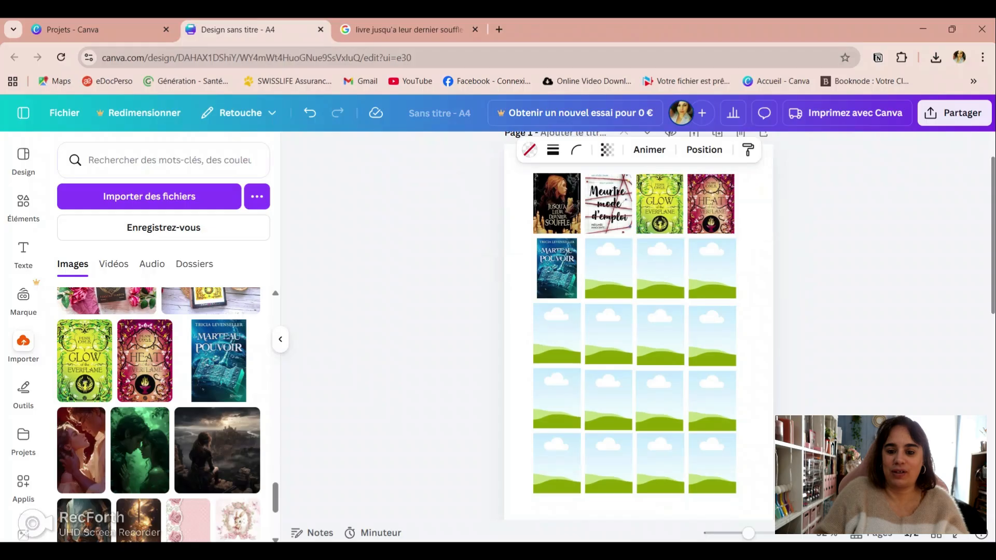
scroll(638, 332, "down", 5)
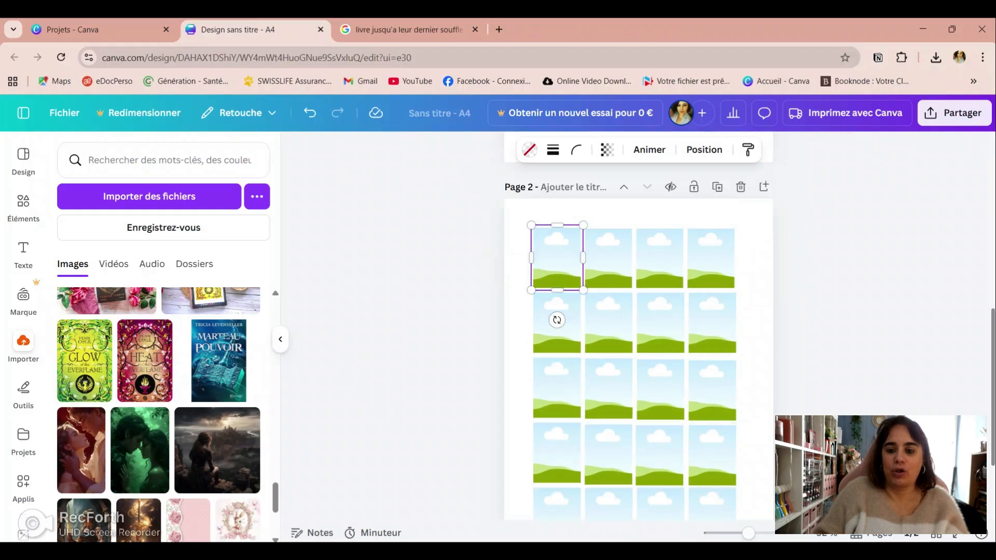
scroll(633, 332, "up", 3)
scroll(638, 332, "up", 2)
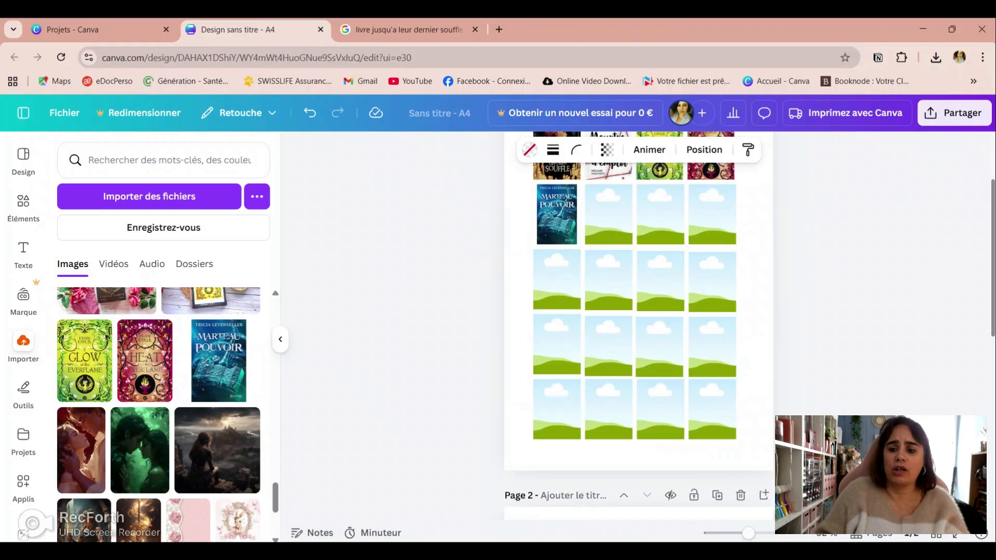
scroll(638, 311, "down", 1)
scroll(638, 311, "down", 5)
left_click(557, 301)
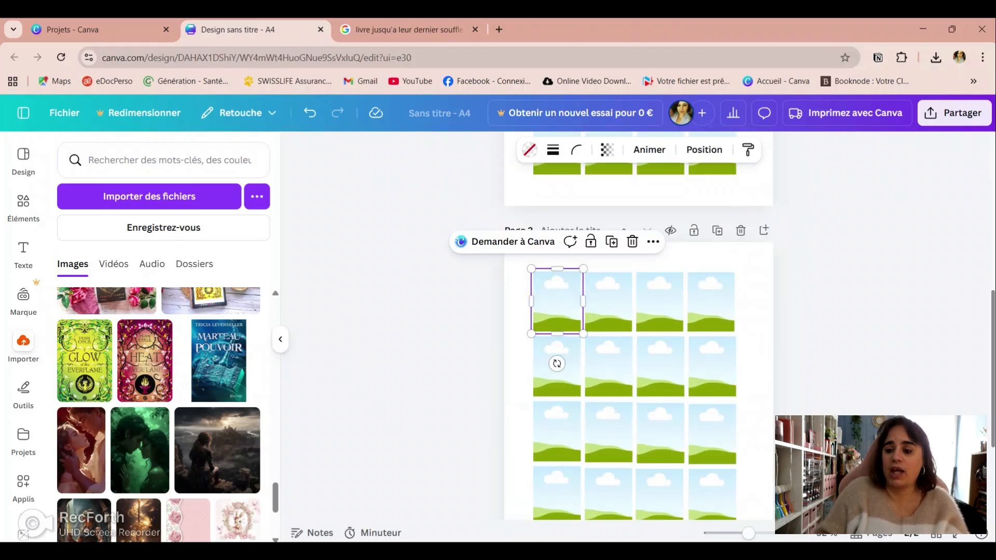
left_click(717, 230)
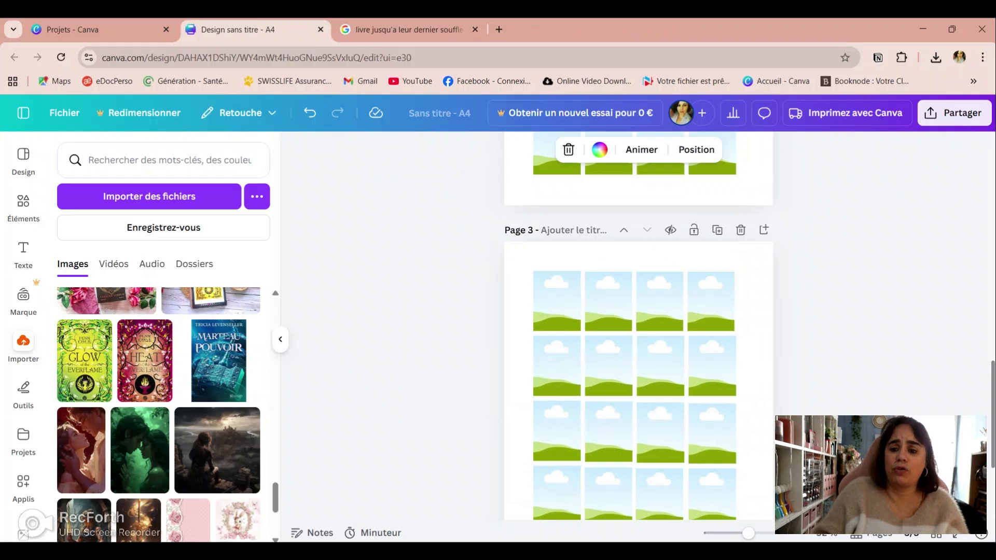
Step: Download only page 1 of the design as a standard PDF, excluding pages 2 and 3
scroll(638, 326, "up", 12)
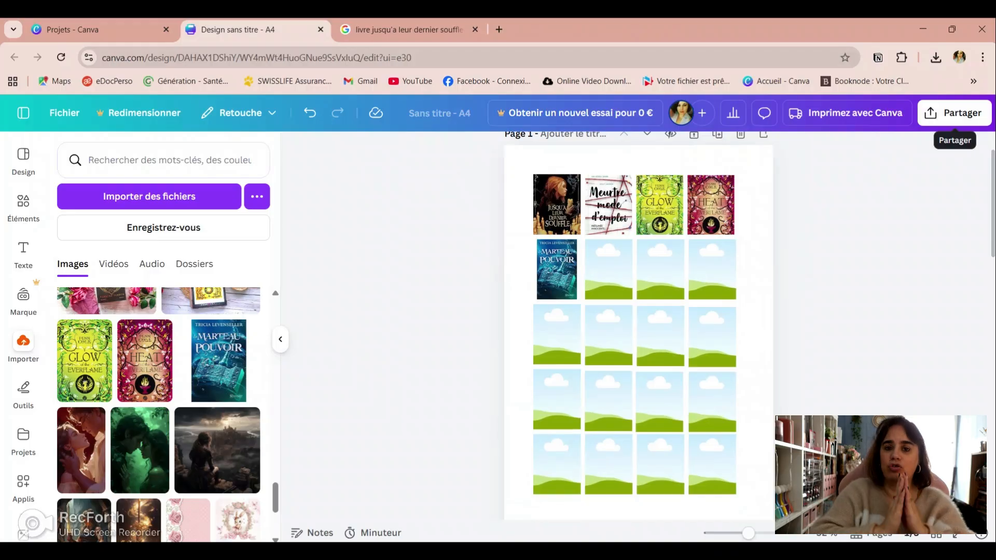
left_click(954, 112)
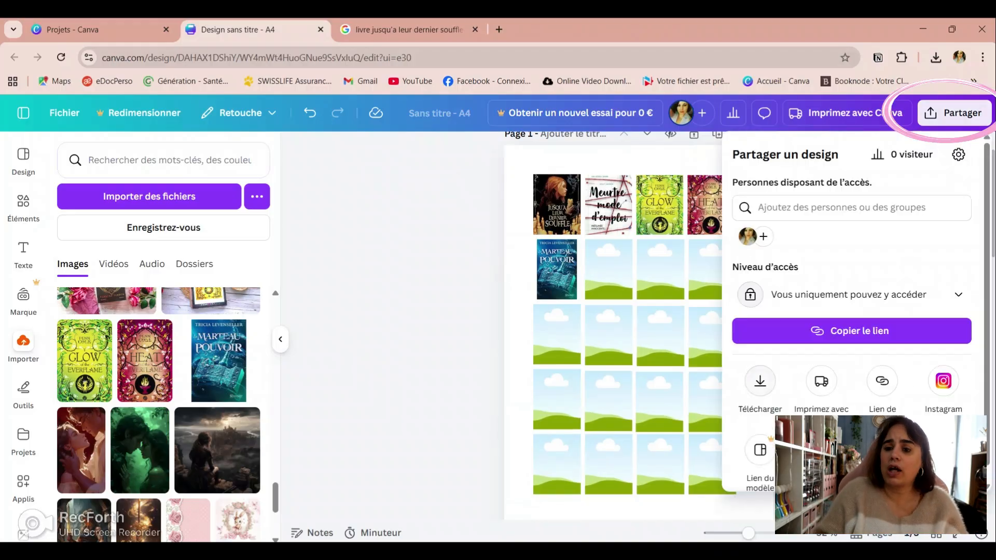
left_click(760, 381)
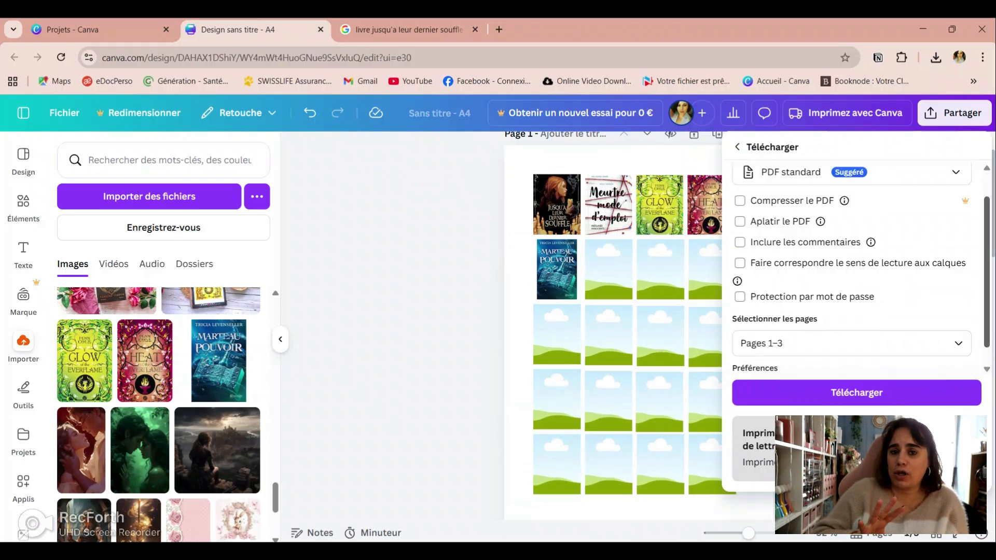
scroll(856, 267, "down", 2)
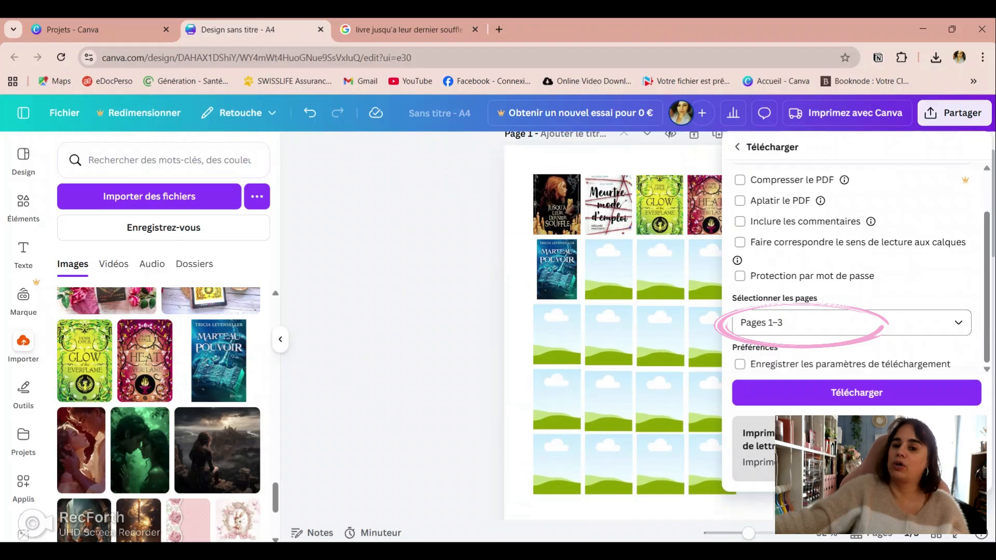
left_click(851, 323)
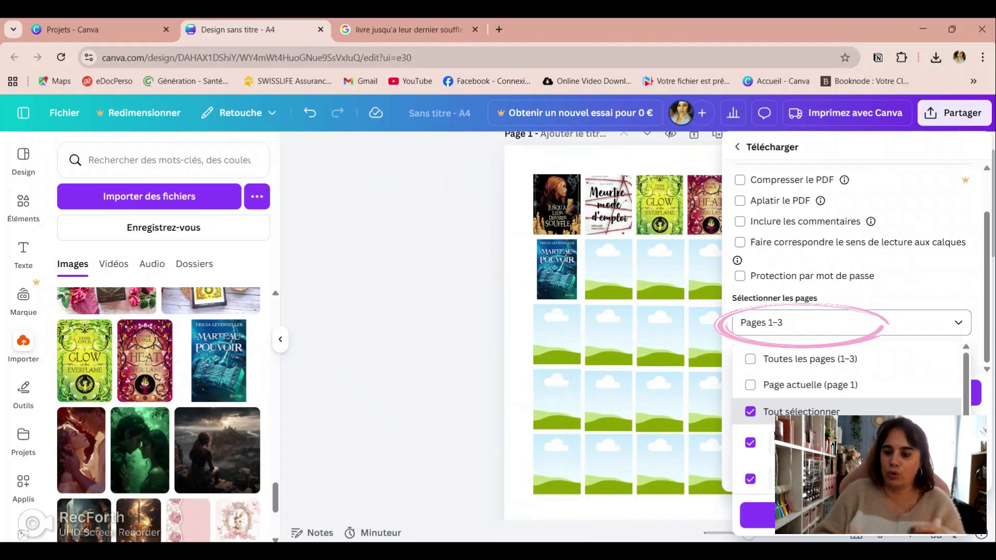
left_click_drag(966, 409, 965, 439)
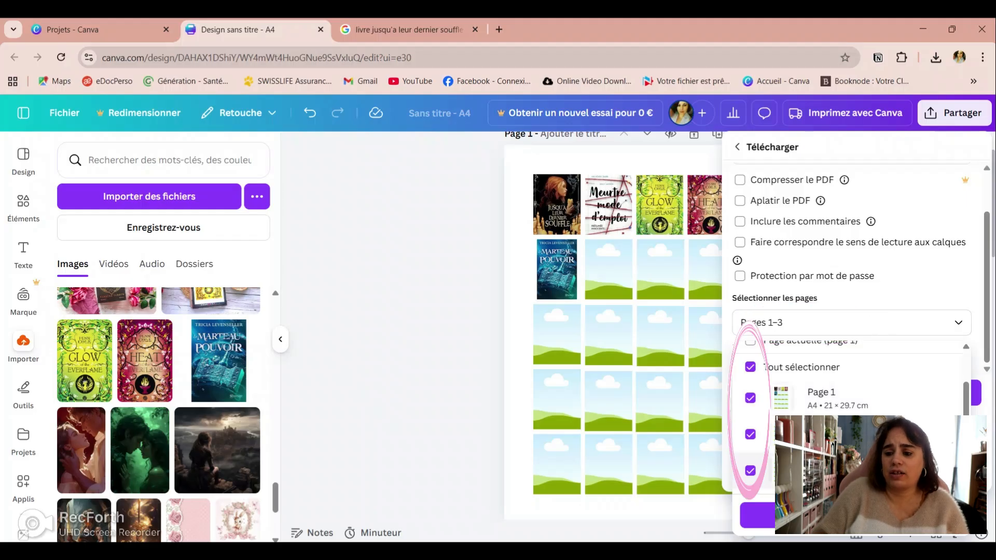
left_click(750, 470)
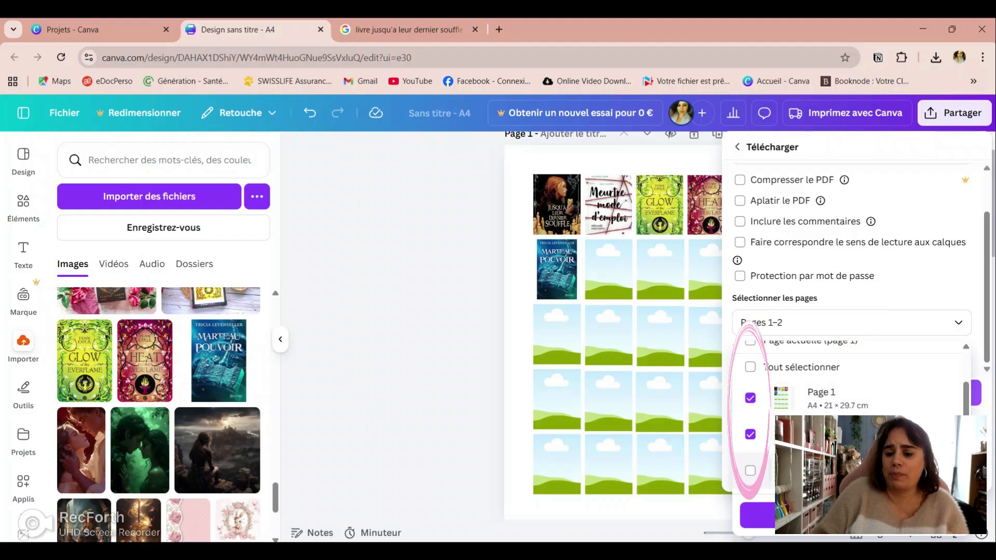
left_click(750, 435)
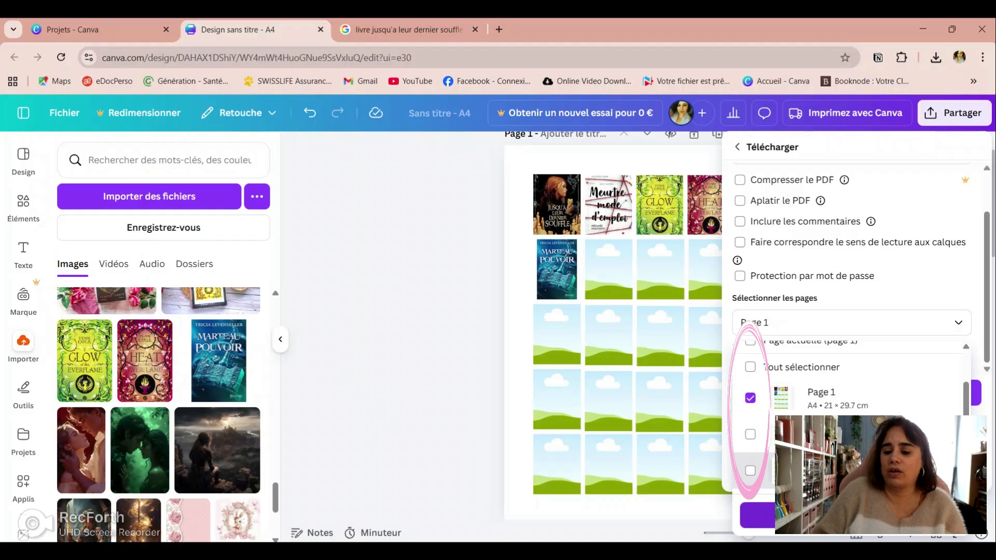
left_click(851, 515)
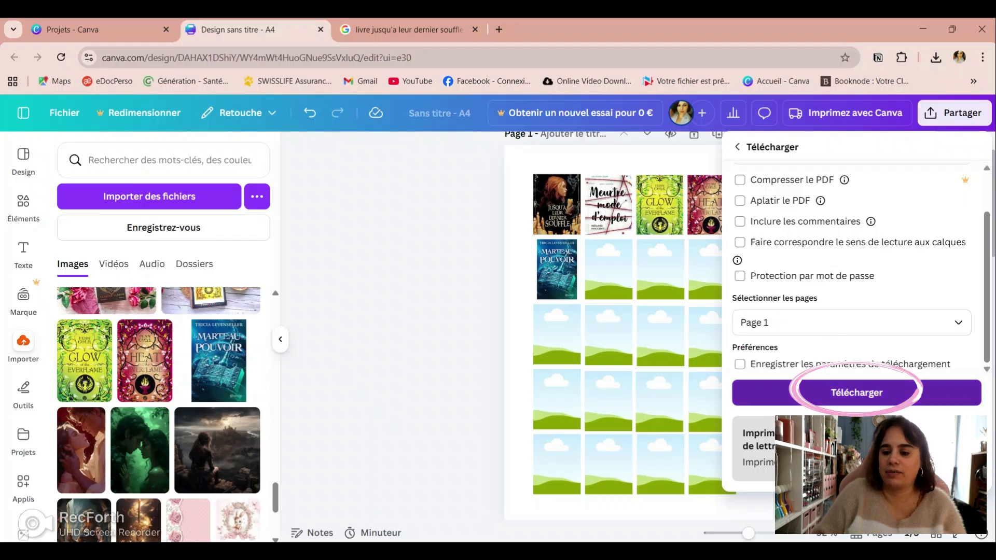
left_click(856, 393)
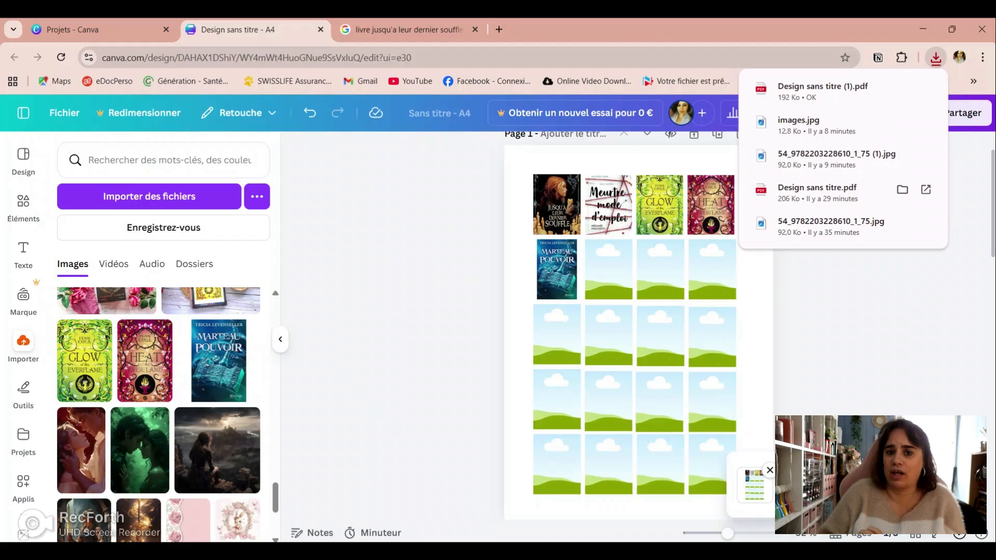
Step: Show the downloads folder in File Explorer and delete the older "Design sans titre" PDF
left_click(902, 190)
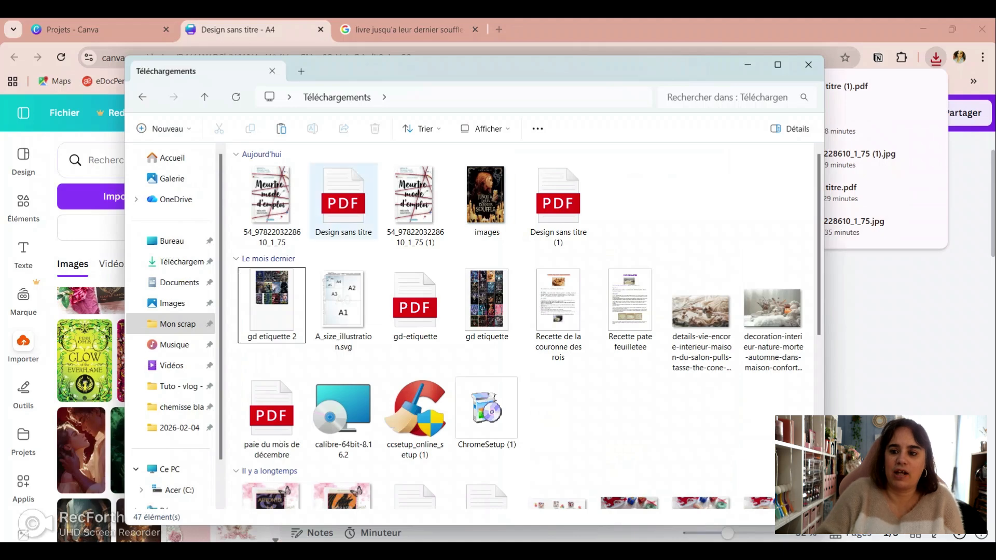
left_click(342, 202)
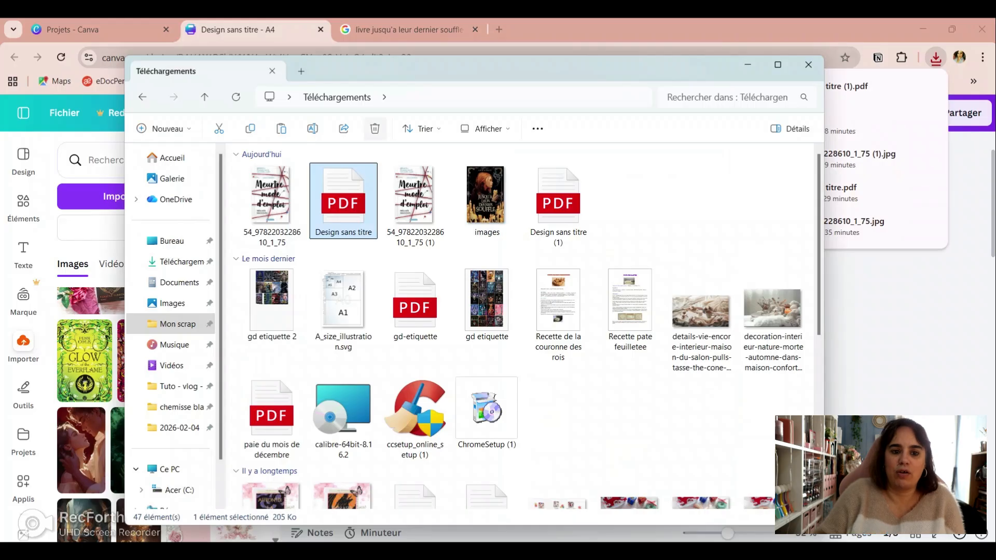
key("Delete")
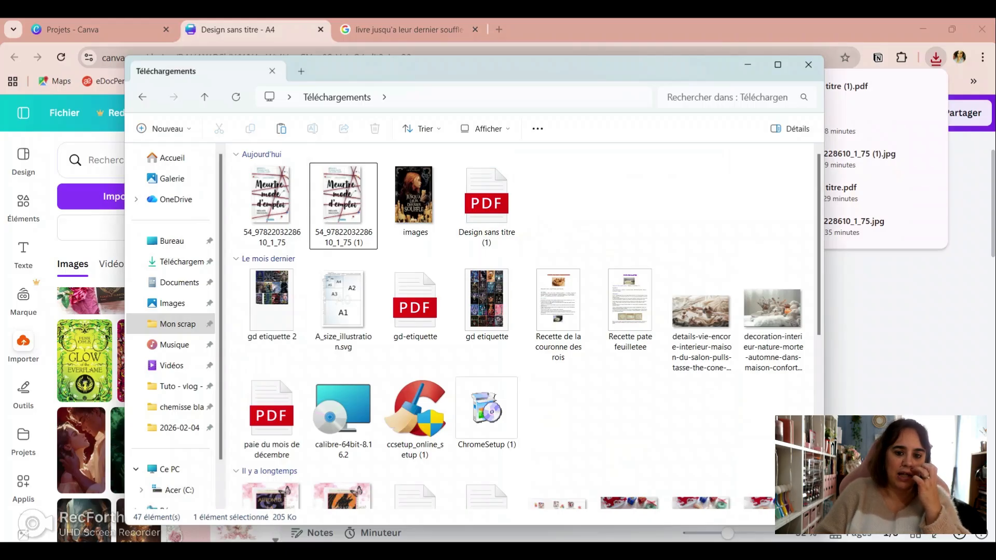
Step: Open the "Design sans titre (1)" PDF in the browser and look over its page of book cover frames
left_click(486, 205)
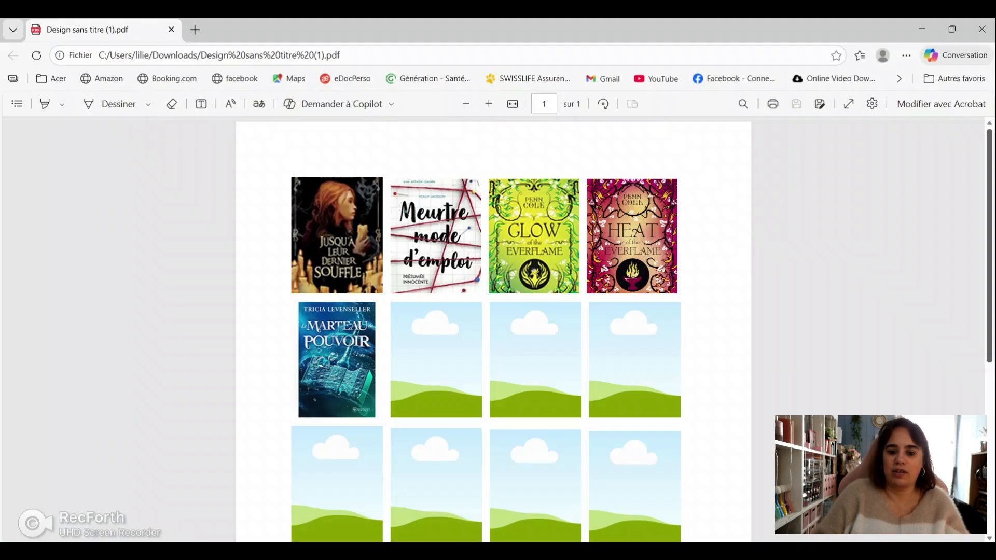
scroll(492, 332, "down", 1)
scroll(492, 332, "down", 3)
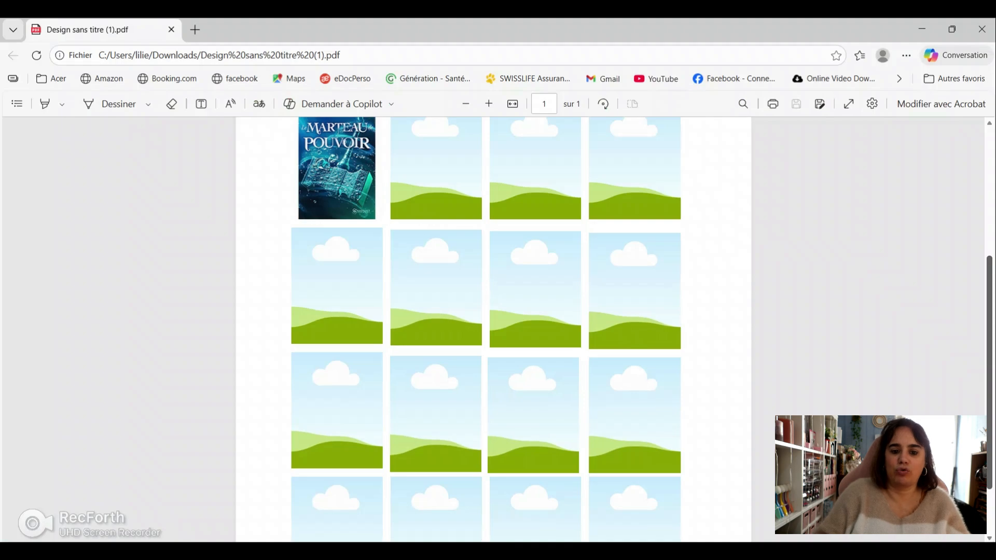
scroll(492, 332, "up", 3)
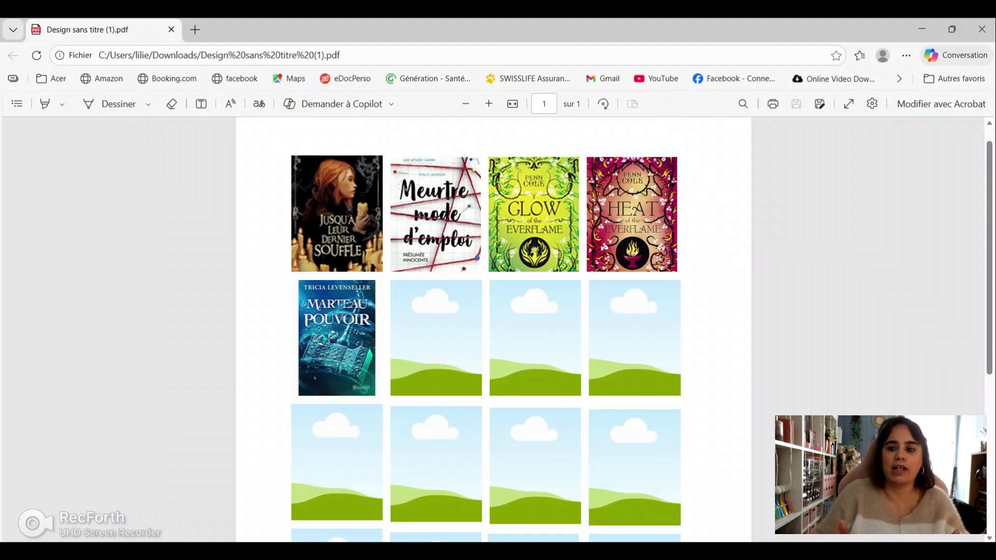